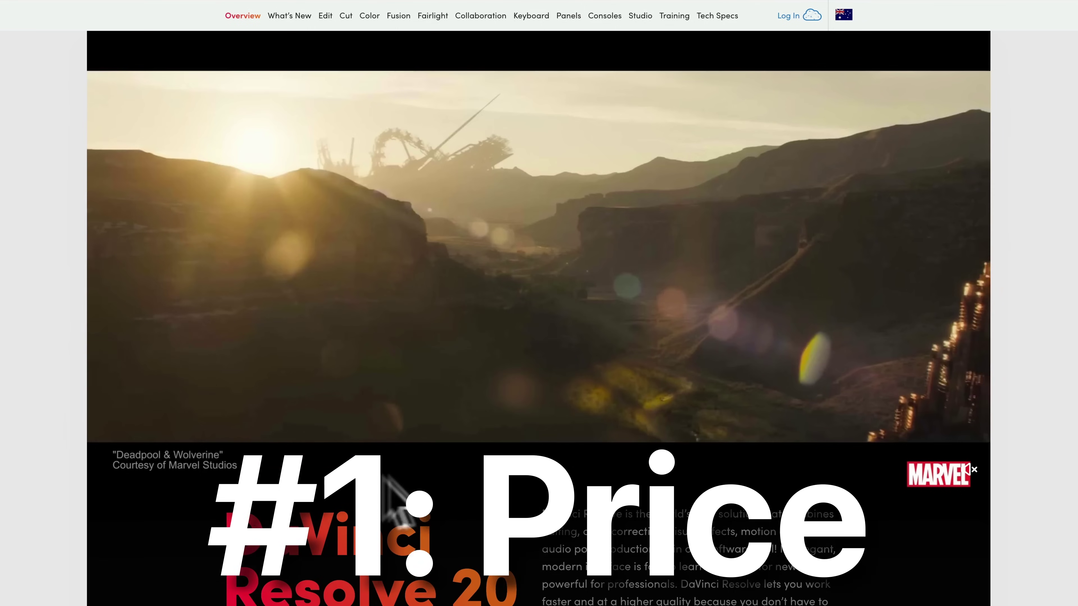
Examine the DaVinci Resolve 20 free download and Studio purchase options and the feature overview on the DaVinci Resolve Studio page
{"action": "scroll", "coordinate": [360, 478], "scroll_direction": "down", "scroll_amount": 5}
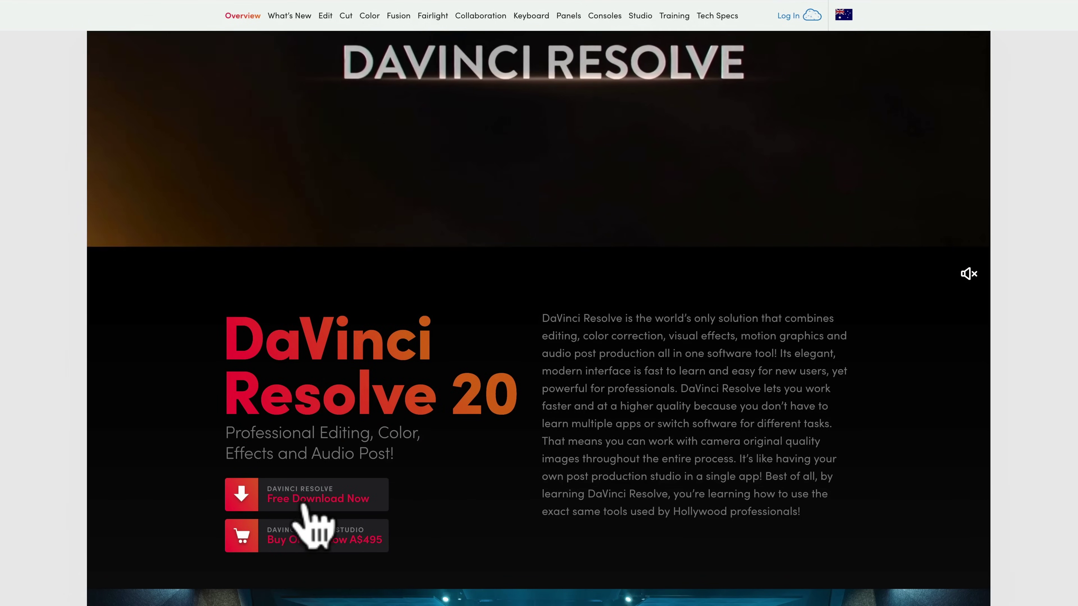
{"action": "left_click", "coordinate": [291, 501]}
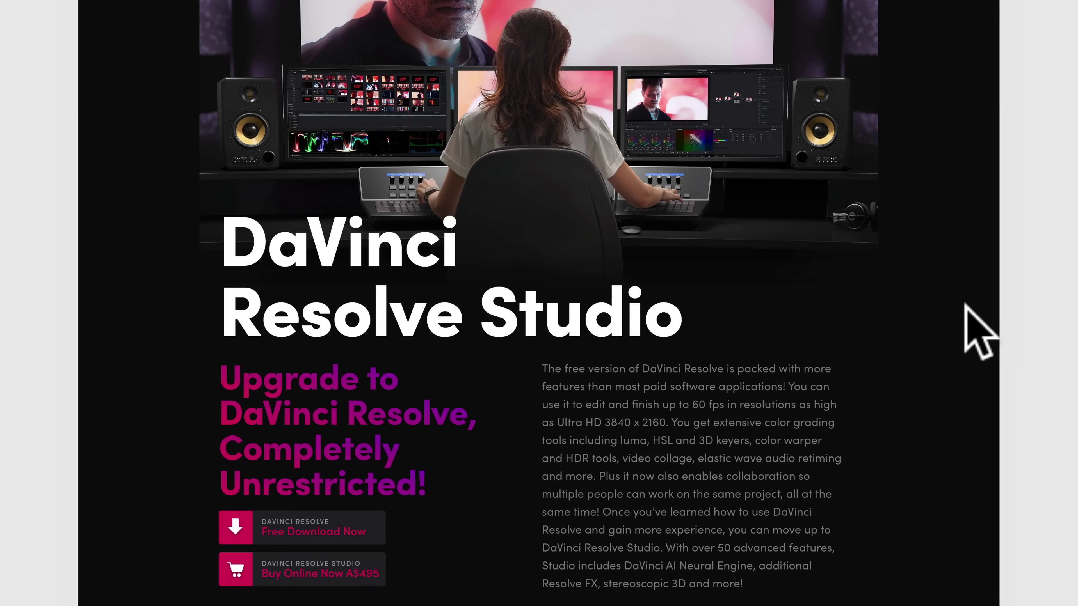
{"action": "scroll", "coordinate": [979, 331], "scroll_direction": "down", "scroll_amount": 12}
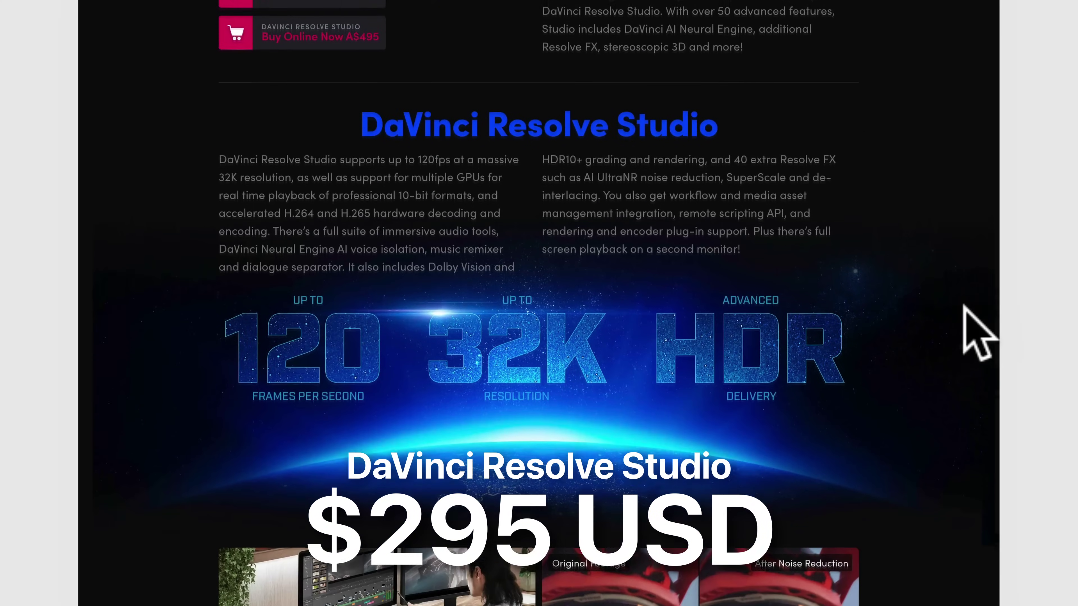
{"action": "scroll", "coordinate": [978, 332], "scroll_direction": "down", "scroll_amount": 12}
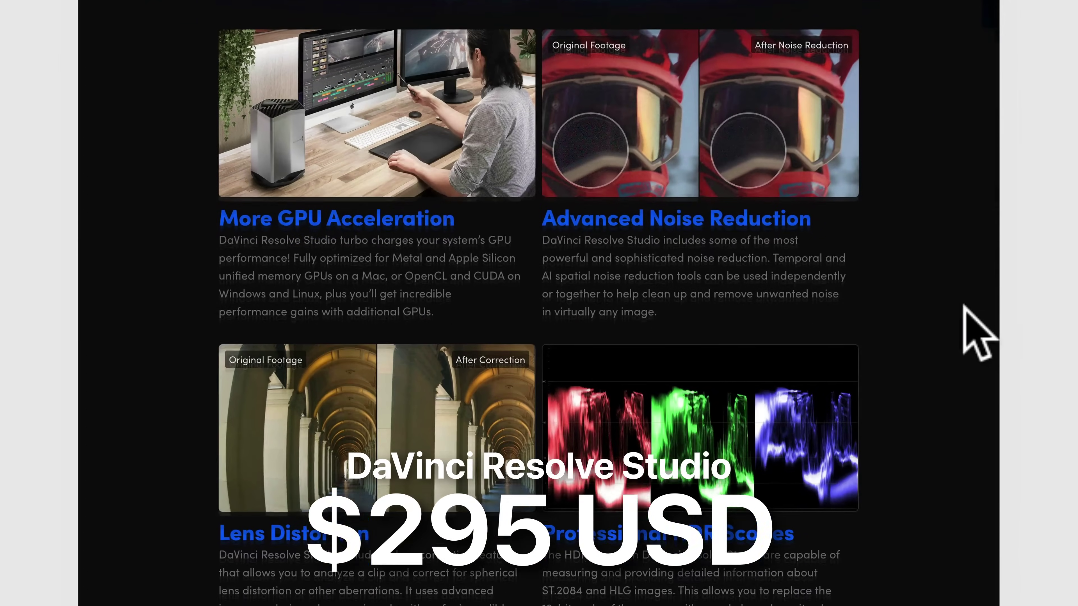
{"action": "scroll", "coordinate": [978, 331], "scroll_direction": "down", "scroll_amount": 8}
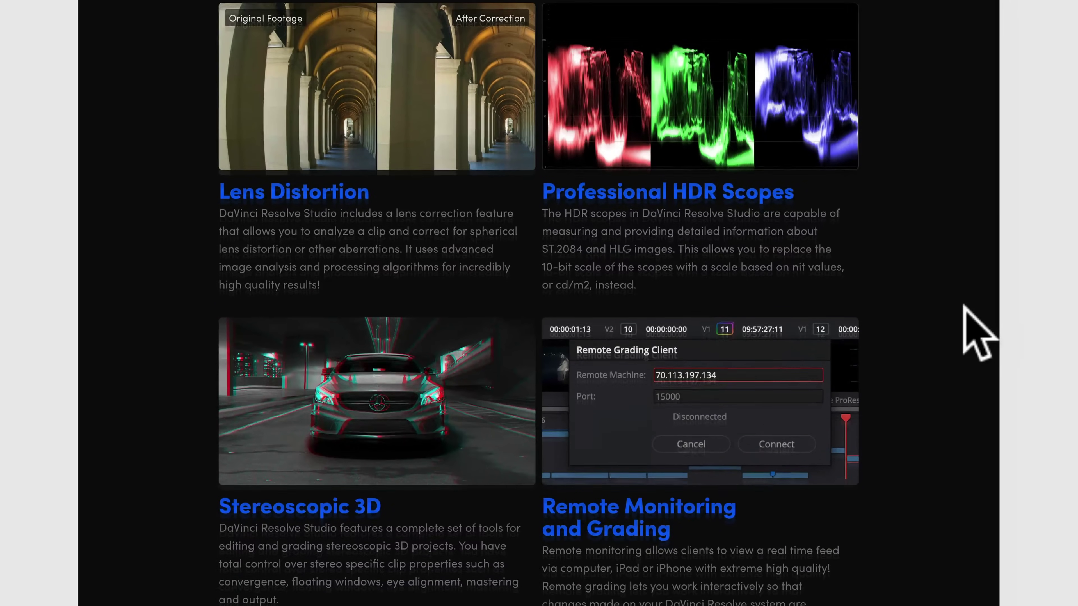
{"action": "scroll", "coordinate": [978, 331], "scroll_direction": "down", "scroll_amount": 9}
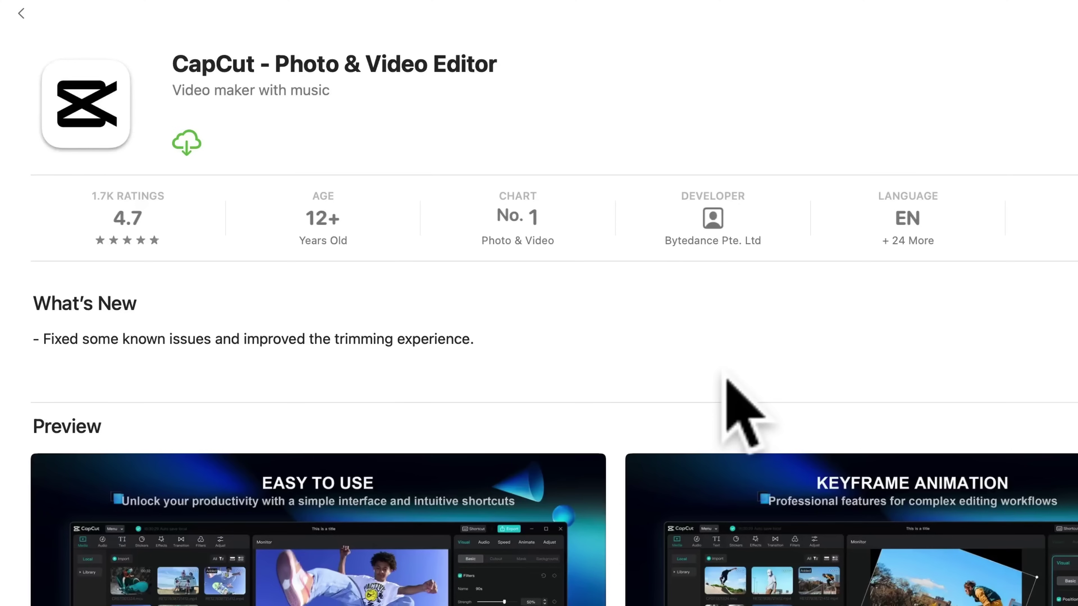
Switch to the store listing of CapCut - Photo & Video Editor and read its previews, description, ratings and reviews
{"action": "scroll", "coordinate": [734, 410], "scroll_direction": "down", "scroll_amount": 10}
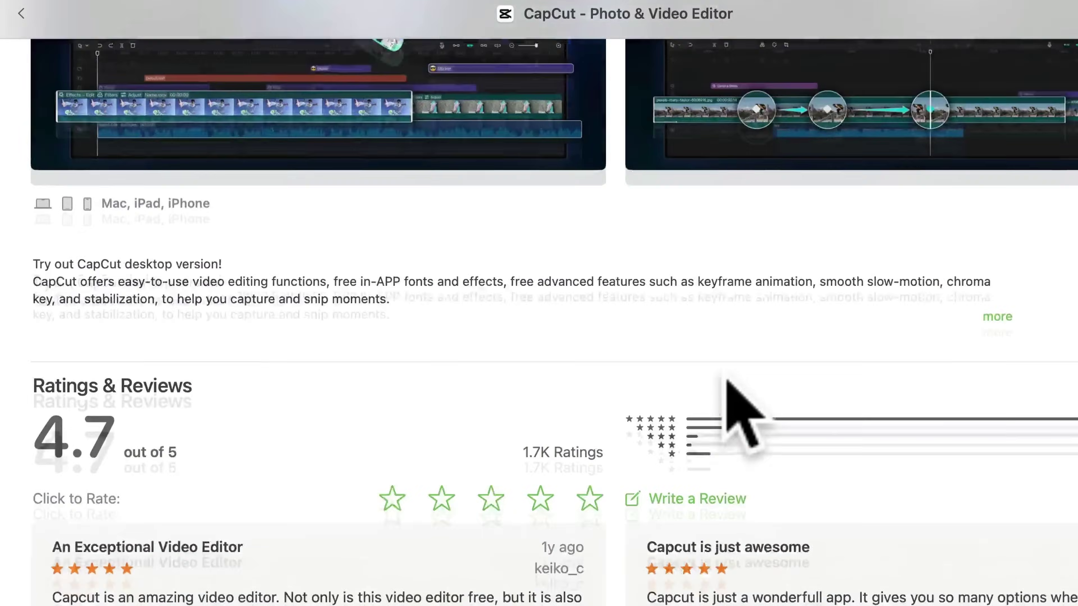
{"action": "scroll", "coordinate": [727, 381], "scroll_direction": "down", "scroll_amount": 10}
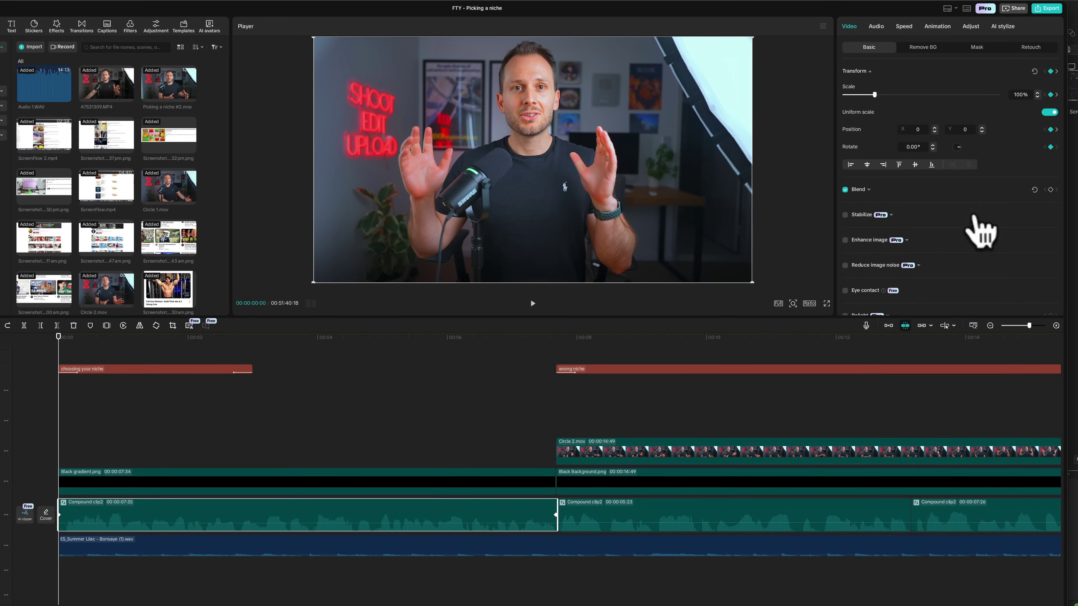
In CapCut, review which basic video features of the selected clip are marked Pro and open the Remove BG options
{"action": "scroll", "coordinate": [972, 221], "scroll_direction": "down", "scroll_amount": 5}
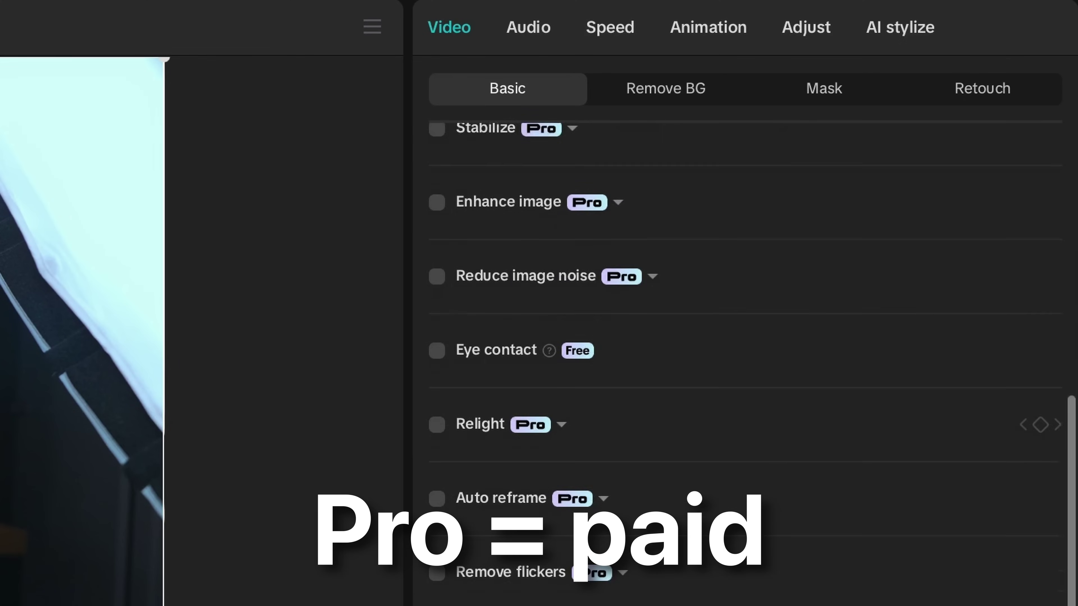
{"action": "scroll", "coordinate": [747, 339], "scroll_direction": "down", "scroll_amount": 1}
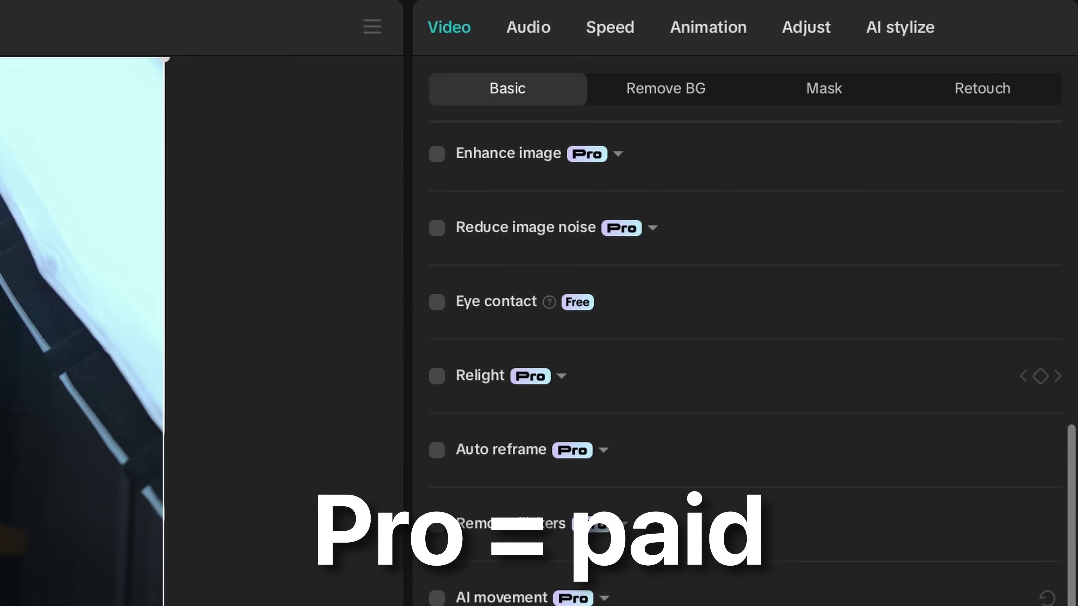
{"action": "left_click", "coordinate": [704, 81]}
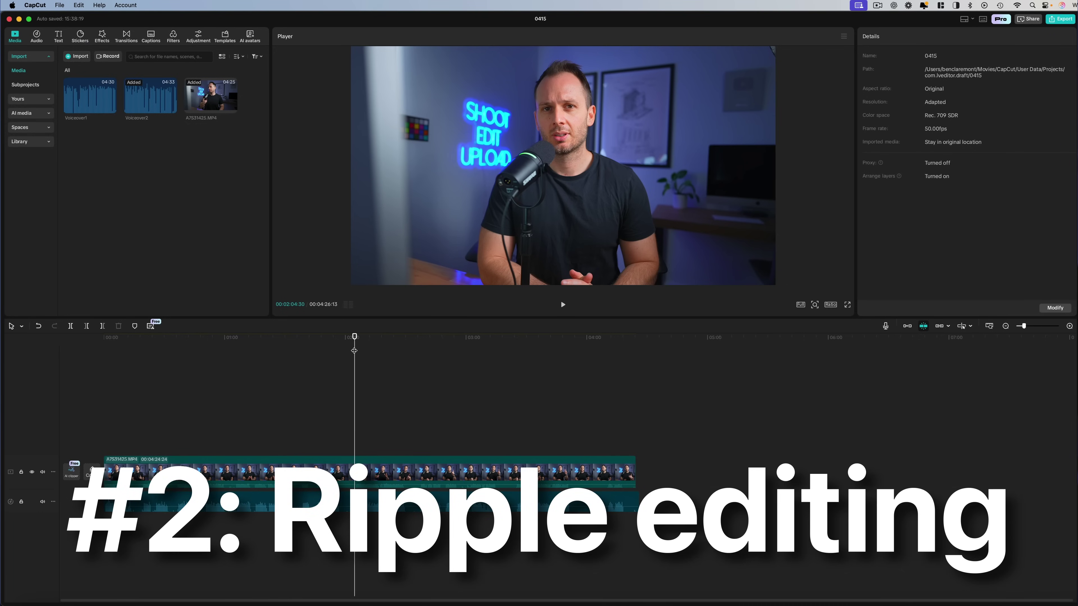
Trim the clip's start to the playhead in CapCut and ripple-trim the DaVinci Resolve clip's start to the playhead at 01:00:04:38
{"action": "scroll", "coordinate": [354, 365], "scroll_direction": "up", "scroll_amount": 5}
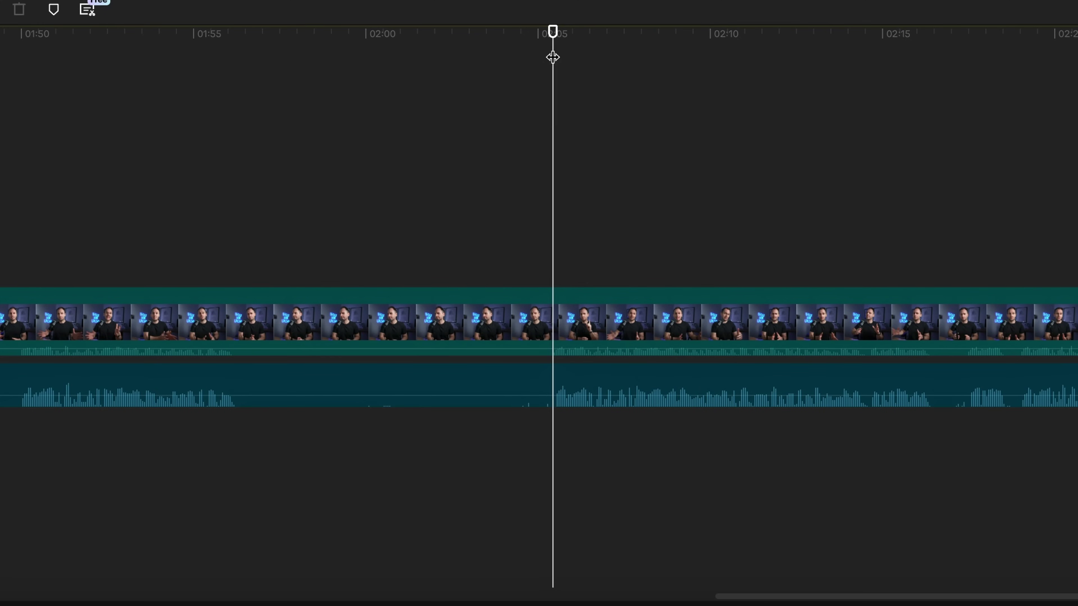
{"action": "key", "text": "q"}
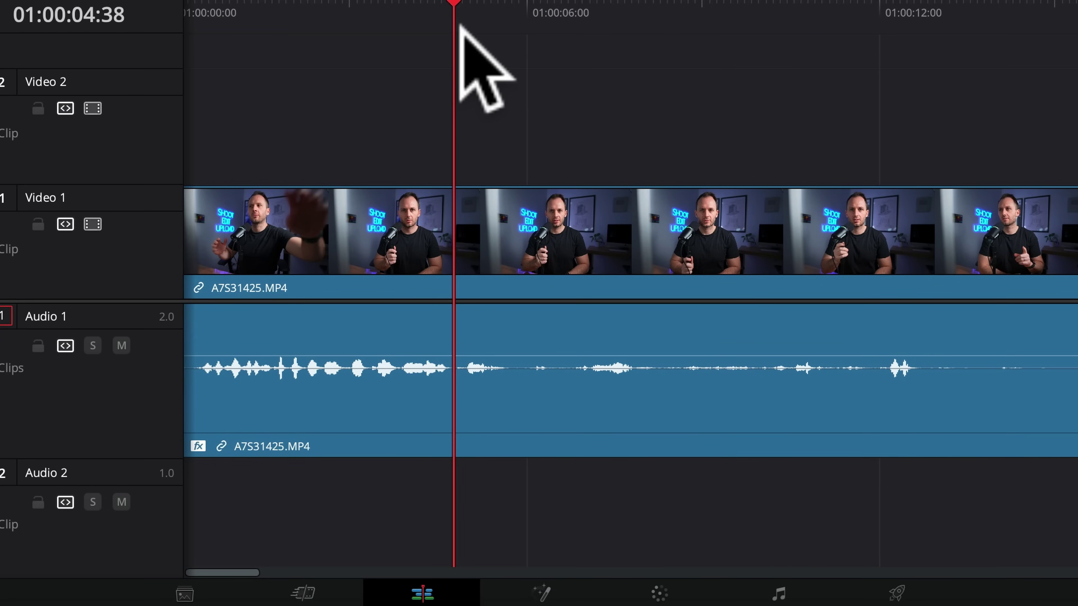
{"action": "key", "text": "ctrl+shift+["}
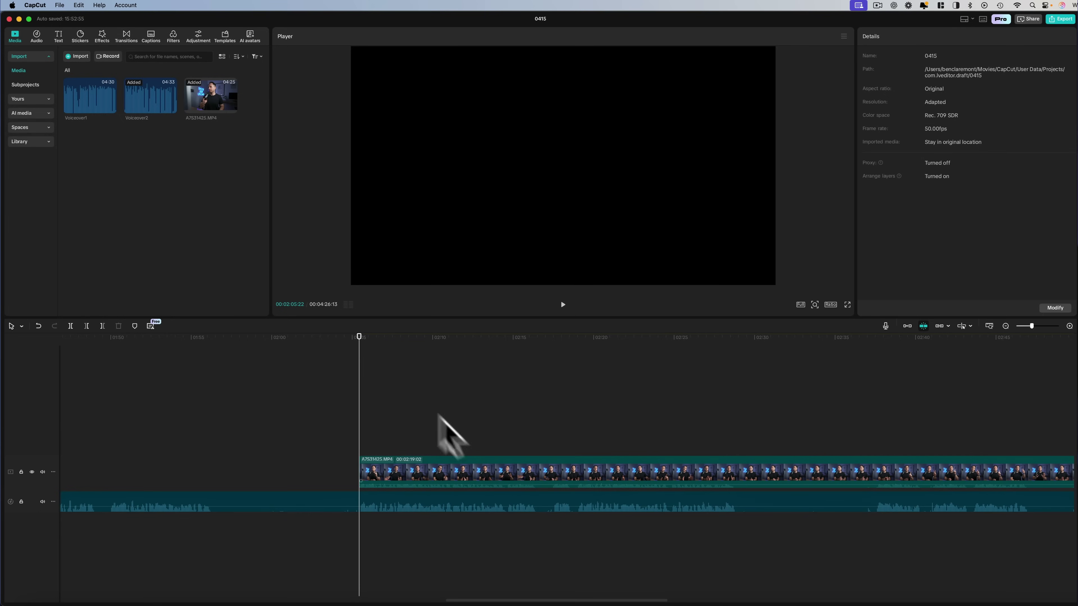
In CapCut, undo the start trim and combine the video clip and its separate audio into a compound clip
{"action": "key", "text": "super+z"}
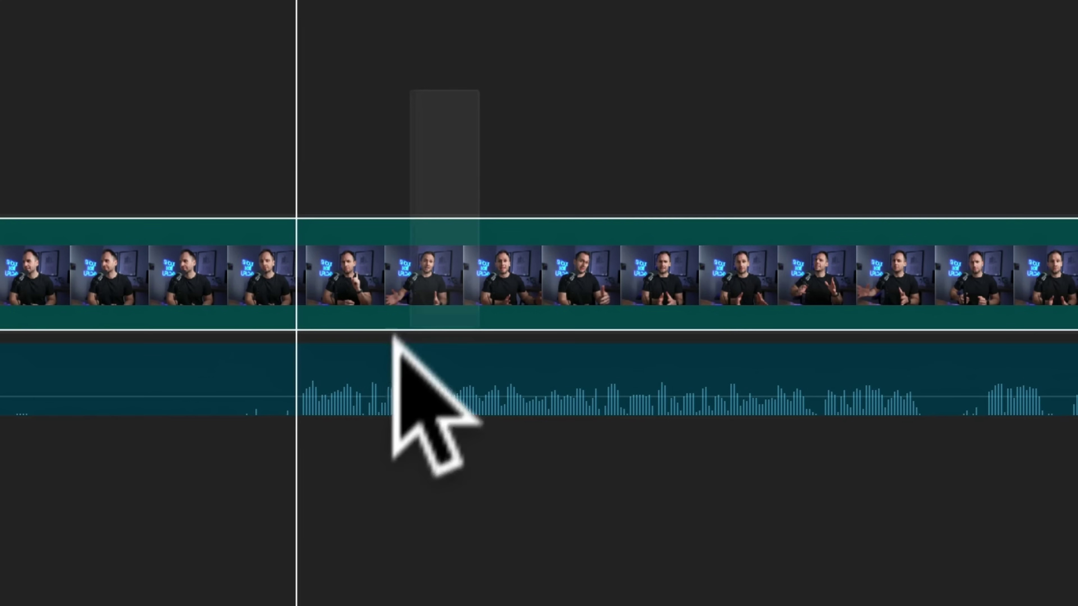
{"action": "left_click", "coordinate": [380, 382]}
{"action": "right_click", "coordinate": [398, 247]}
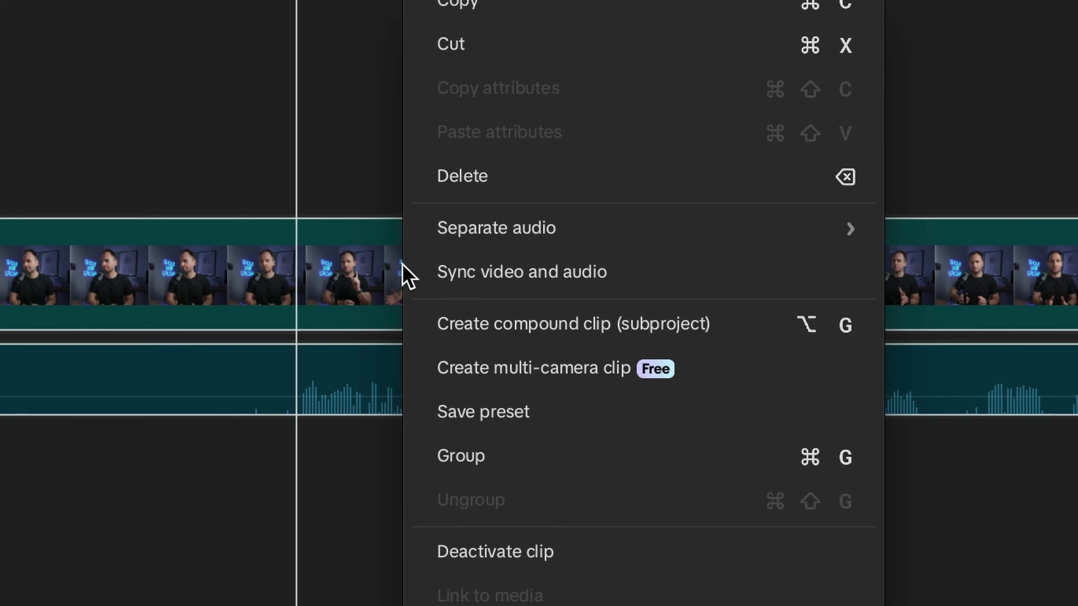
{"action": "left_click", "coordinate": [482, 310]}
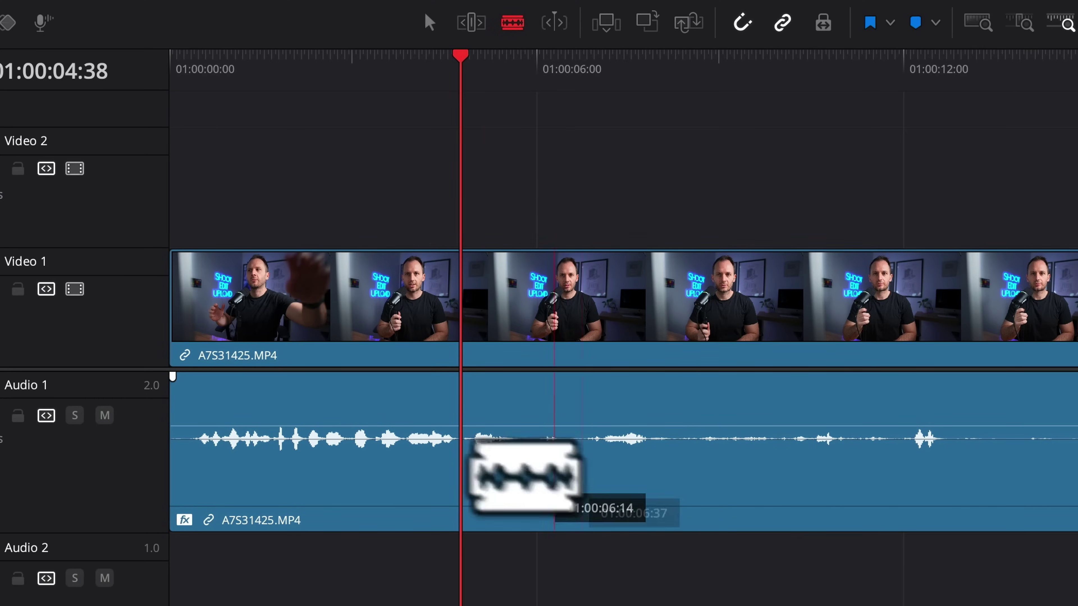
Switch to DaVinci Resolve and split the linked video and audio of A7S31425.MP4 near the playhead with the Blade tool
{"action": "left_click", "coordinate": [471, 425]}
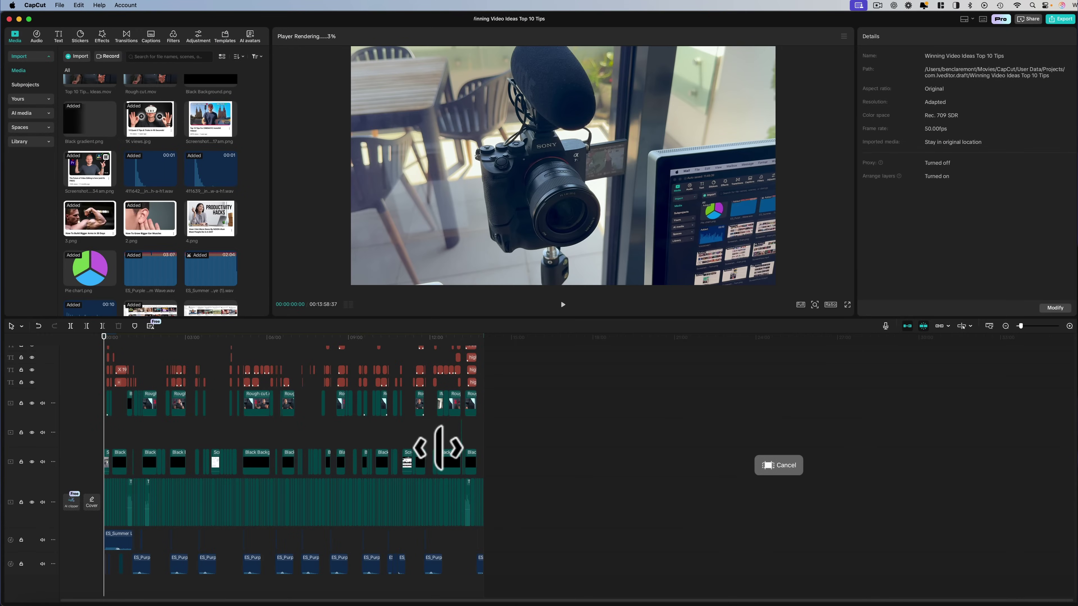
Switch to CapCut and examine how the text, video and audio tracks are stacked in the Top 10 Tips project timeline
{"action": "scroll", "coordinate": [789, 457], "scroll_direction": "up", "scroll_amount": 3}
{"action": "scroll", "coordinate": [789, 463], "scroll_direction": "right", "scroll_amount": 3}
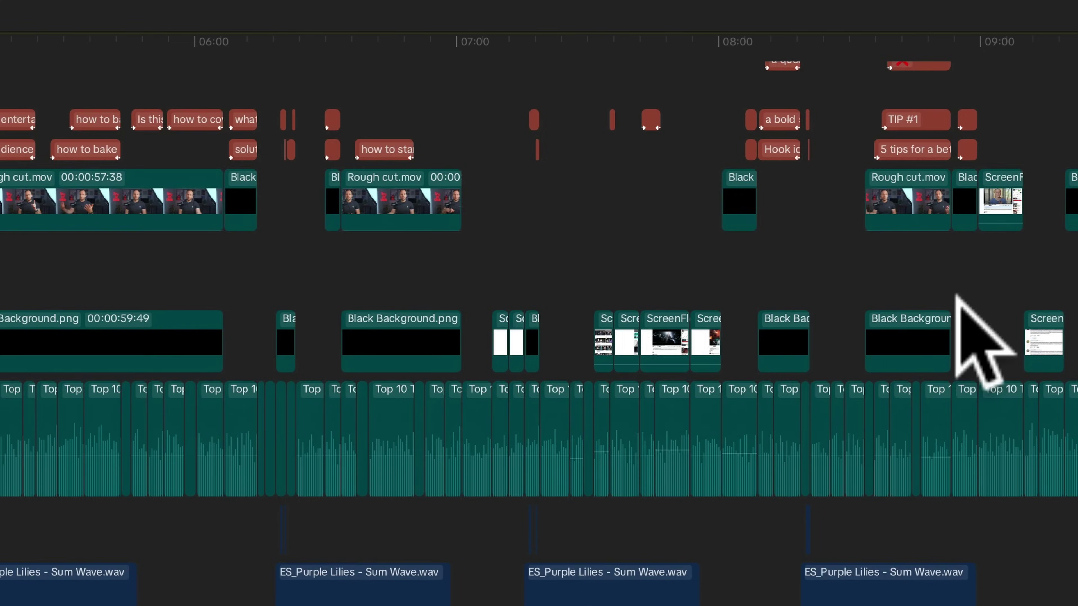
{"action": "scroll", "coordinate": [787, 456], "scroll_direction": "up", "scroll_amount": 3}
{"action": "scroll", "coordinate": [964, 314], "scroll_direction": "up", "scroll_amount": 2}
{"action": "scroll", "coordinate": [964, 314], "scroll_direction": "down", "scroll_amount": 10}
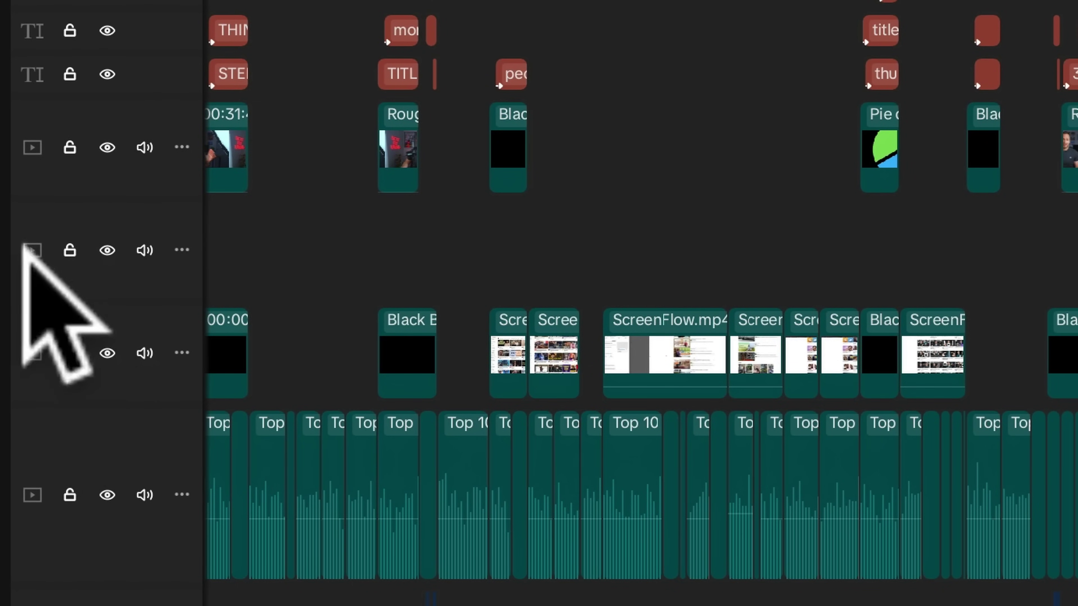
{"action": "scroll", "coordinate": [44, 149], "scroll_direction": "up", "scroll_amount": 5}
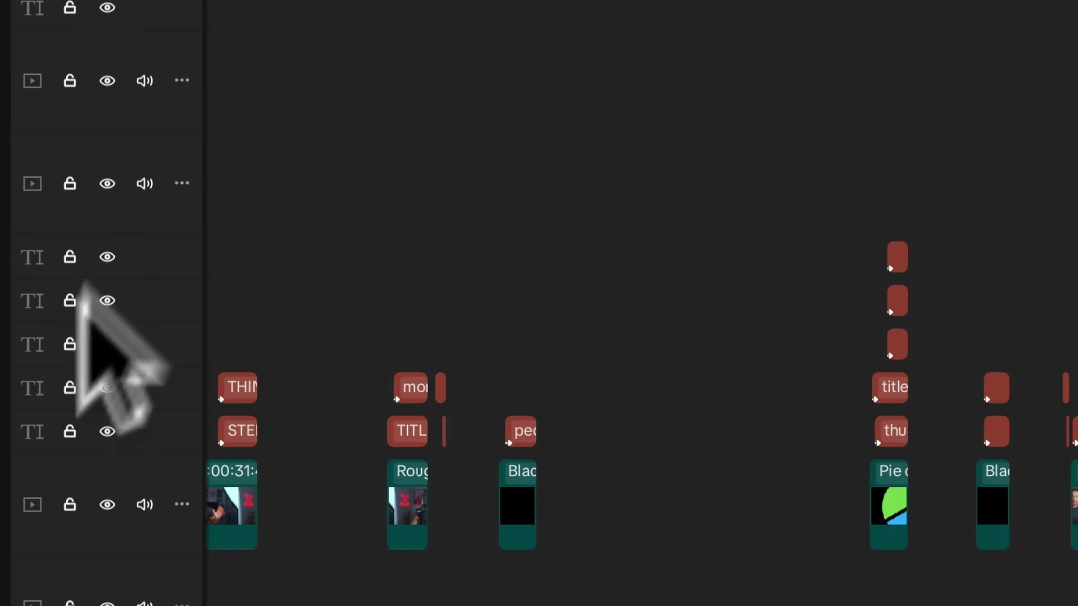
{"action": "scroll", "coordinate": [445, 133], "scroll_direction": "up", "scroll_amount": 10}
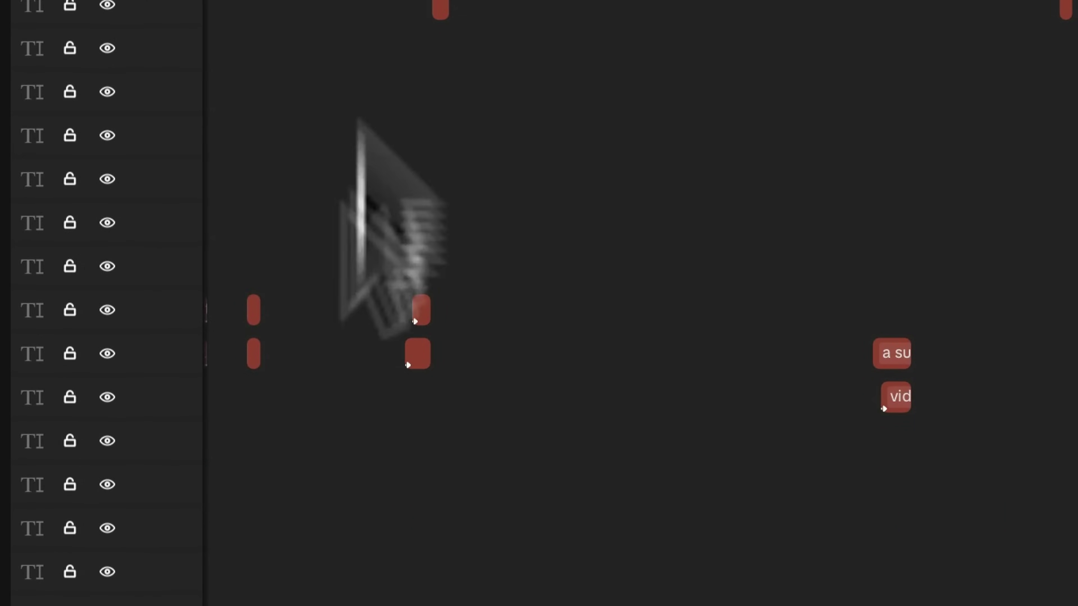
{"action": "scroll", "coordinate": [397, 149], "scroll_direction": "up", "scroll_amount": 10}
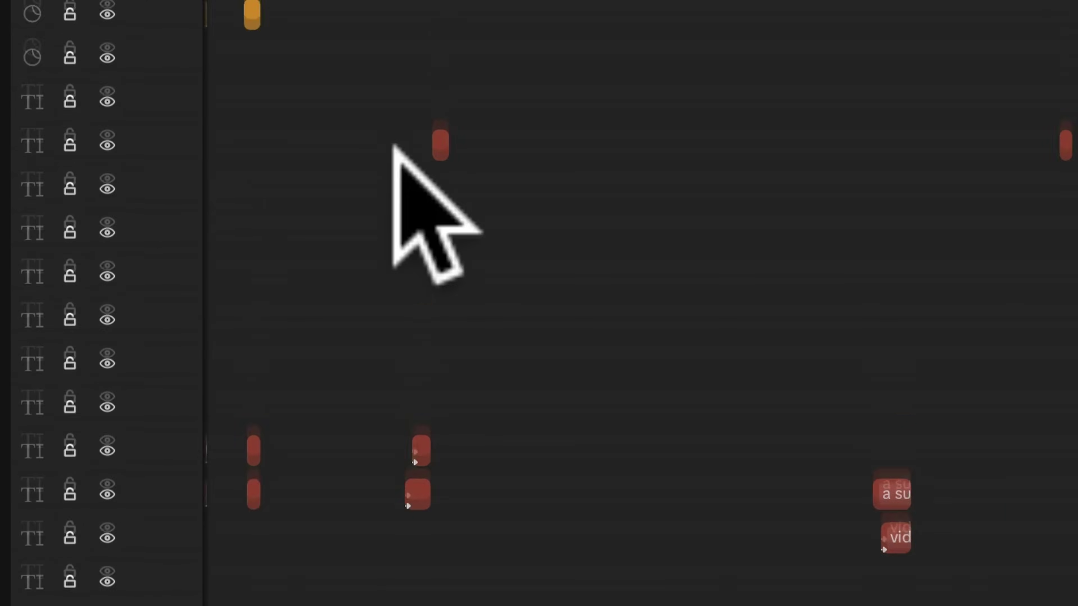
{"action": "scroll", "coordinate": [430, 267], "scroll_direction": "up", "scroll_amount": 1}
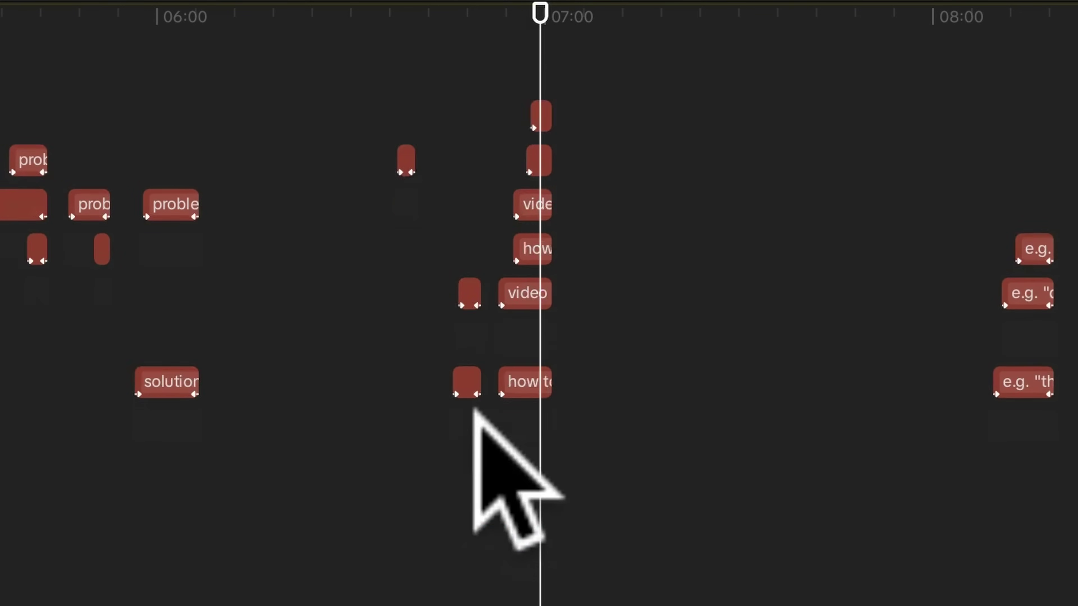
Move the "how to start a business from scratch" title down to the highest text track beneath the two empty video tracks
{"action": "scroll", "coordinate": [474, 411], "scroll_direction": "down", "scroll_amount": 5}
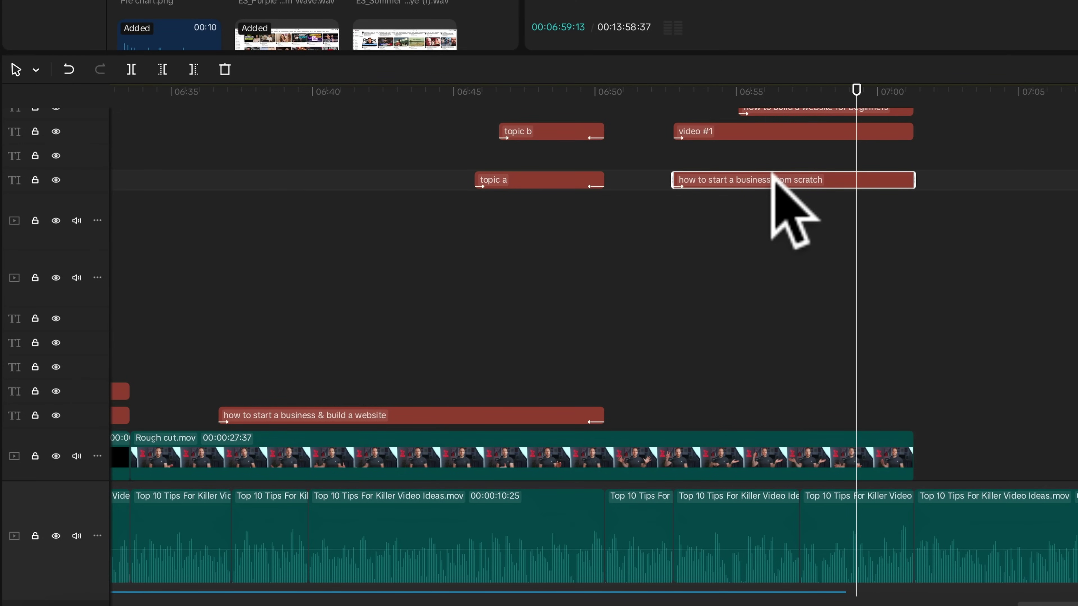
{"action": "left_click_drag", "start_coordinate": [772, 169], "coordinate": [771, 288]}
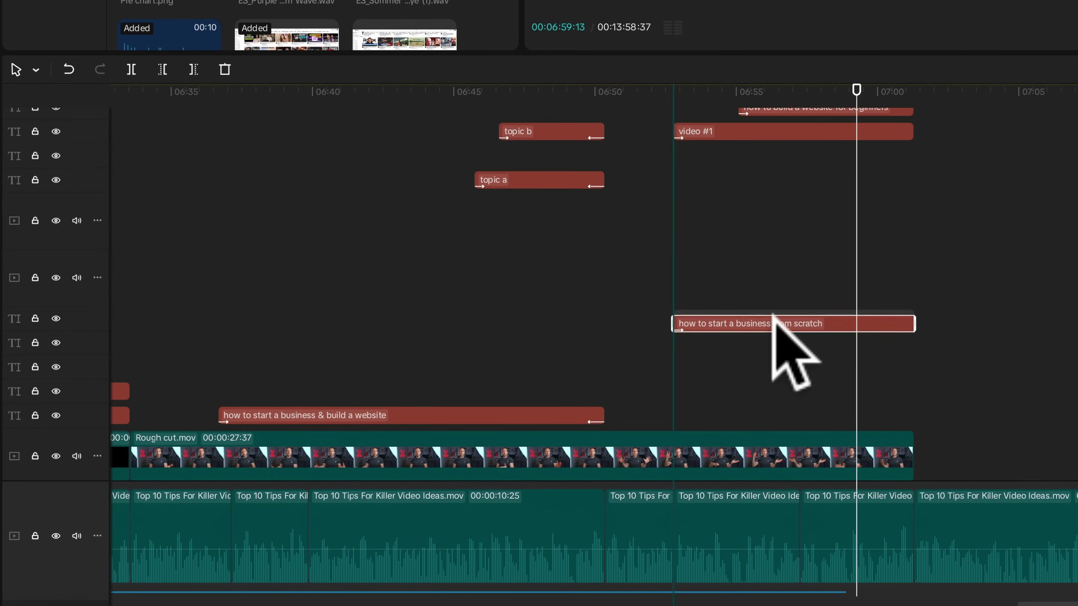
{"action": "left_click_drag", "start_coordinate": [770, 312], "coordinate": [770, 314]}
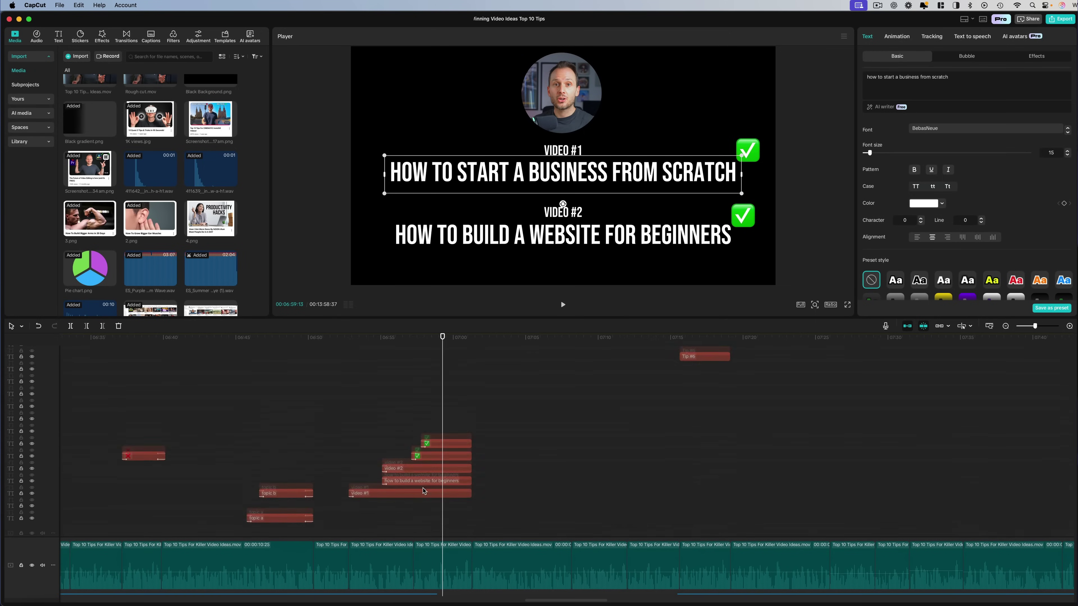
Examine the arrangement of the text and video tracks around the moved title and along the rest of the timeline
{"action": "scroll", "coordinate": [421, 505], "scroll_direction": "up", "scroll_amount": 3}
{"action": "scroll", "coordinate": [428, 503], "scroll_direction": "down", "scroll_amount": 3}
{"action": "scroll", "coordinate": [420, 483], "scroll_direction": "down", "scroll_amount": 3}
{"action": "scroll", "coordinate": [418, 482], "scroll_direction": "down", "scroll_amount": 5, "text": "super"}
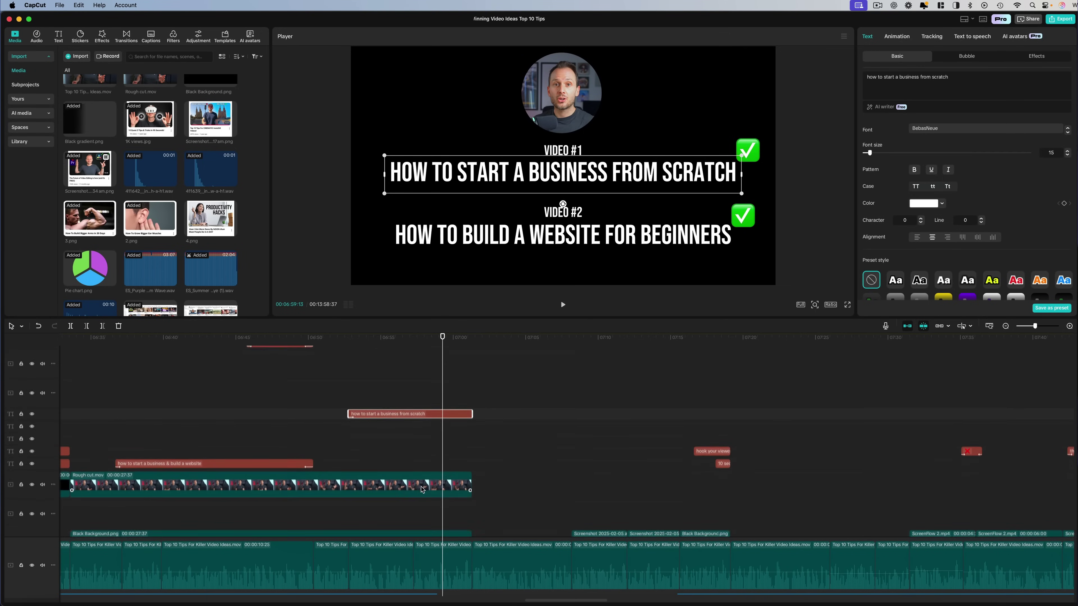
{"action": "scroll", "coordinate": [407, 481], "scroll_direction": "down", "scroll_amount": 5, "text": "super"}
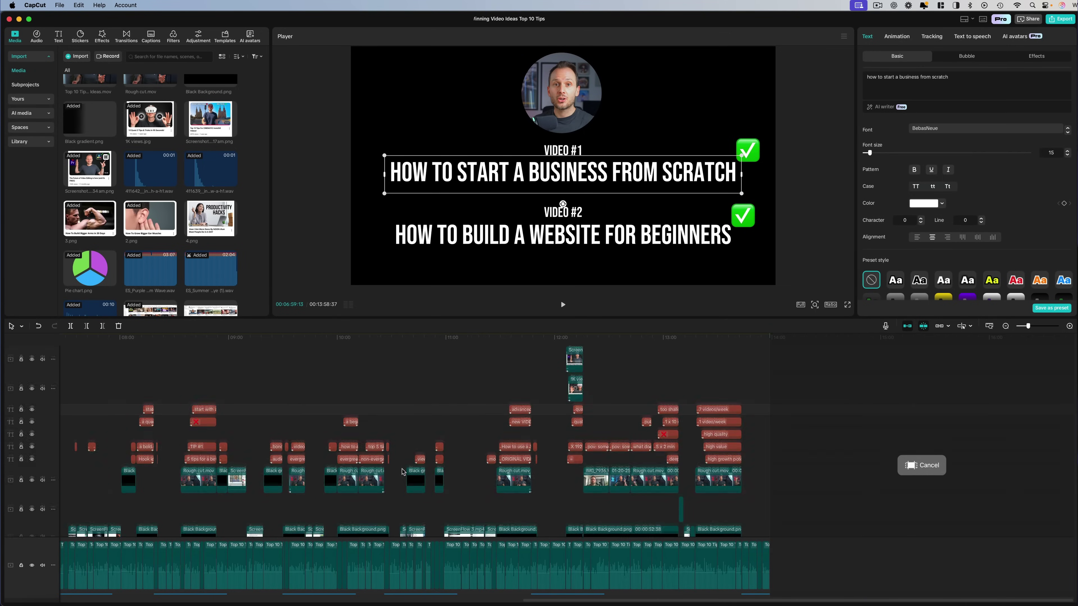
{"action": "scroll", "coordinate": [403, 471], "scroll_direction": "up", "scroll_amount": 3}
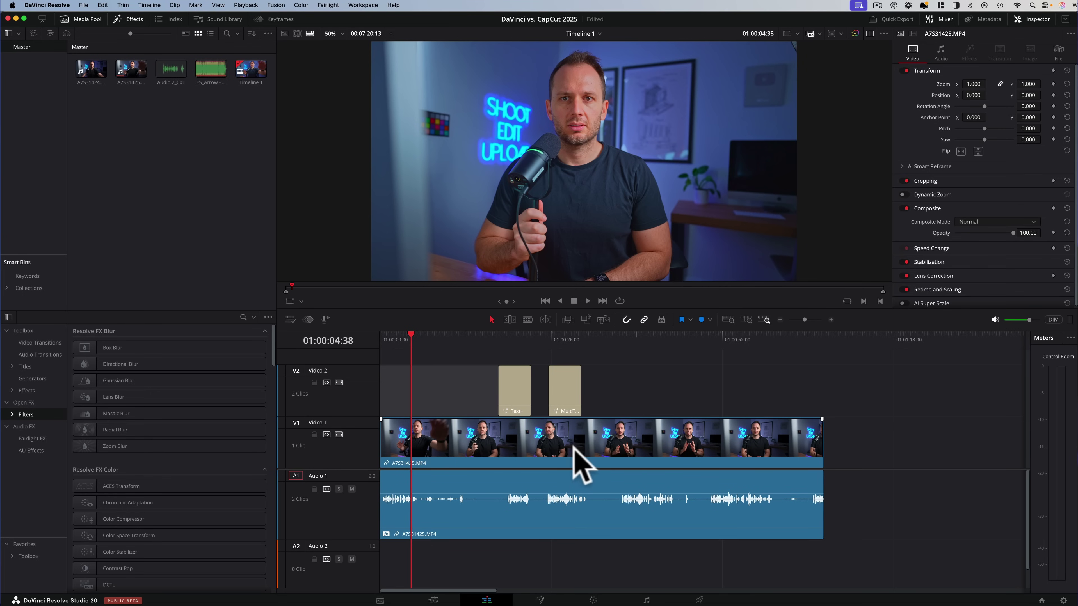
Switch to DaVinci Resolve, duplicate A7S31425.MP4 onto Video 2 directly after the MultiText clip, and scrub through the copy
{"action": "left_click_drag", "start_coordinate": [556, 443], "coordinate": [755, 389]}
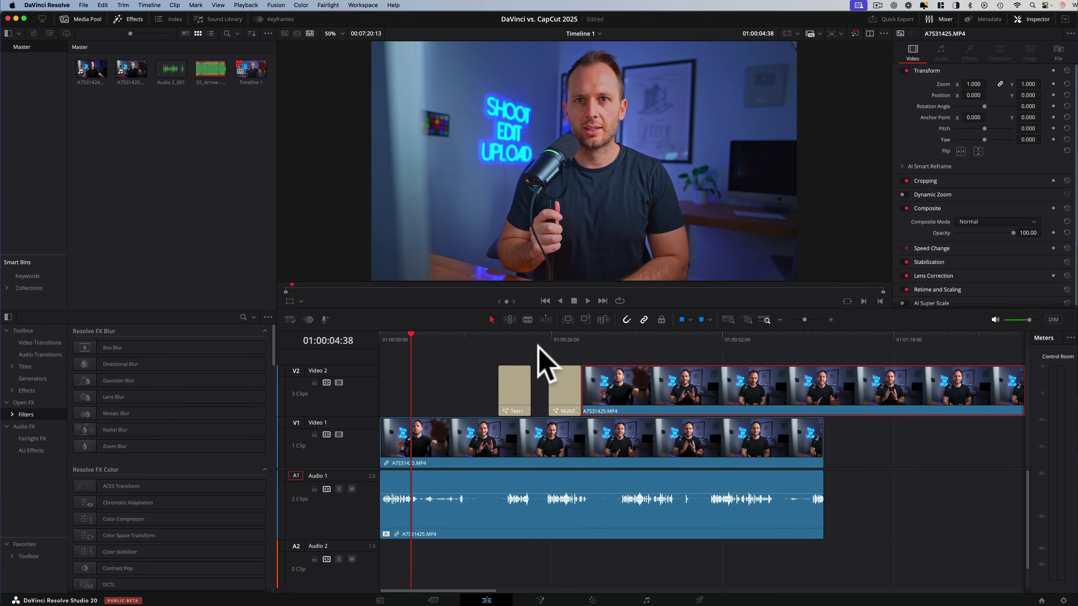
{"action": "left_click_drag", "start_coordinate": [564, 336], "coordinate": [588, 339]}
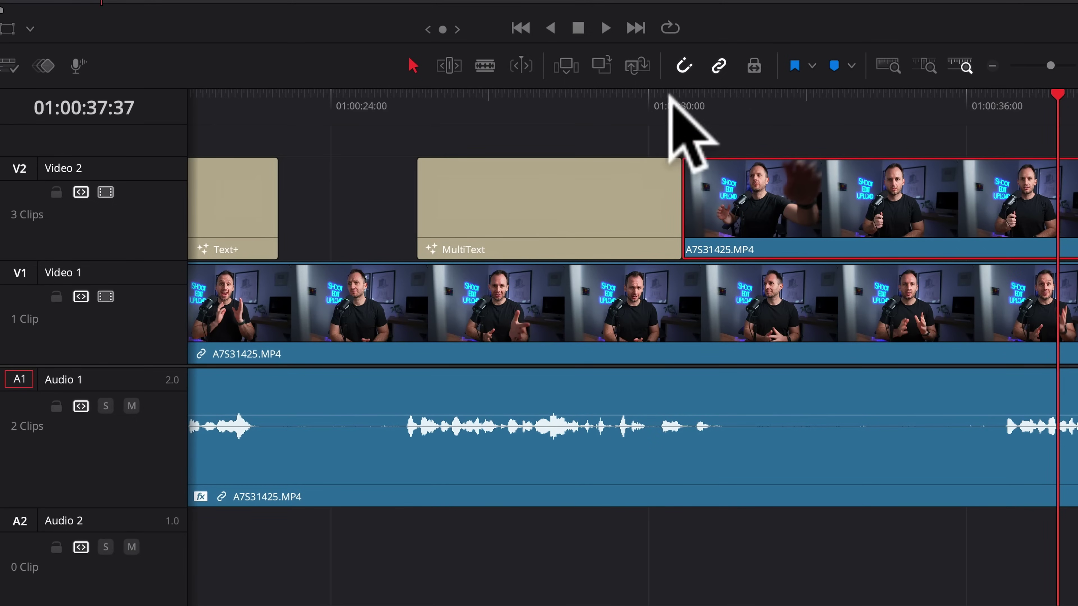
{"action": "left_click_drag", "start_coordinate": [671, 100], "coordinate": [1067, 166]}
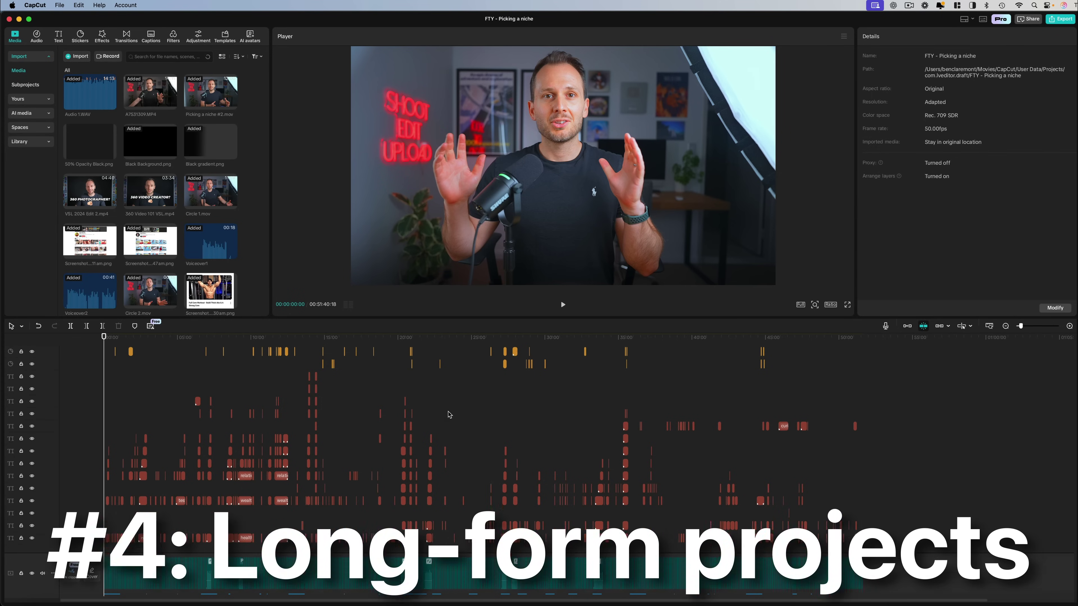
Switch to the CapCut project "FTY - Picking a niche", inspect its tracks and scrub to about 00:51:33 near the end
{"action": "scroll", "coordinate": [449, 407], "scroll_direction": "down", "scroll_amount": 2}
{"action": "scroll", "coordinate": [462, 403], "scroll_direction": "down", "scroll_amount": 6}
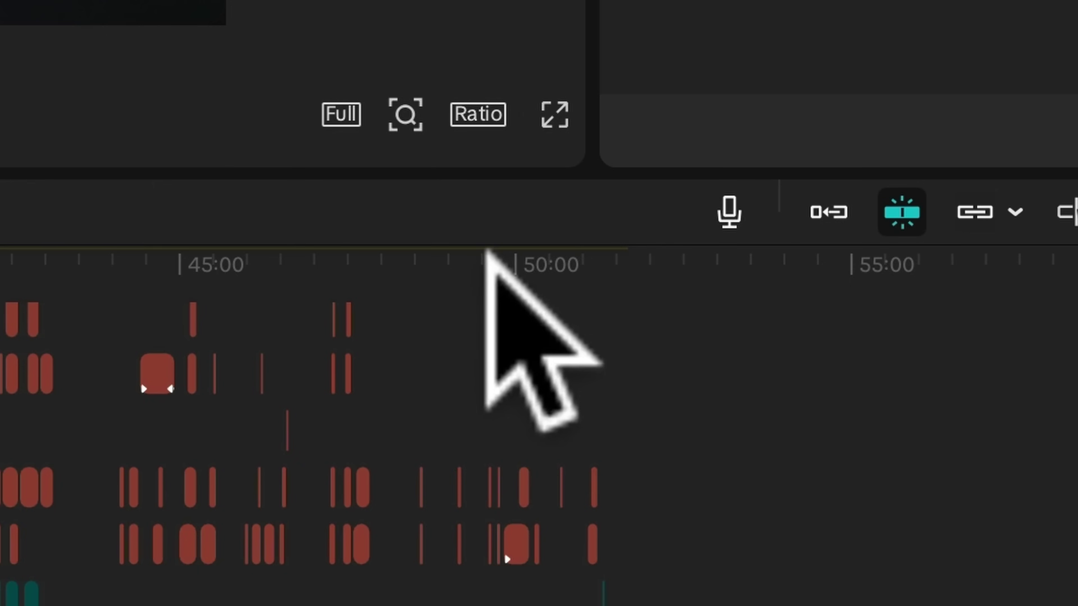
{"action": "left_click_drag", "start_coordinate": [838, 335], "coordinate": [856, 338]}
{"action": "left_click_drag", "start_coordinate": [597, 274], "coordinate": [616, 271]}
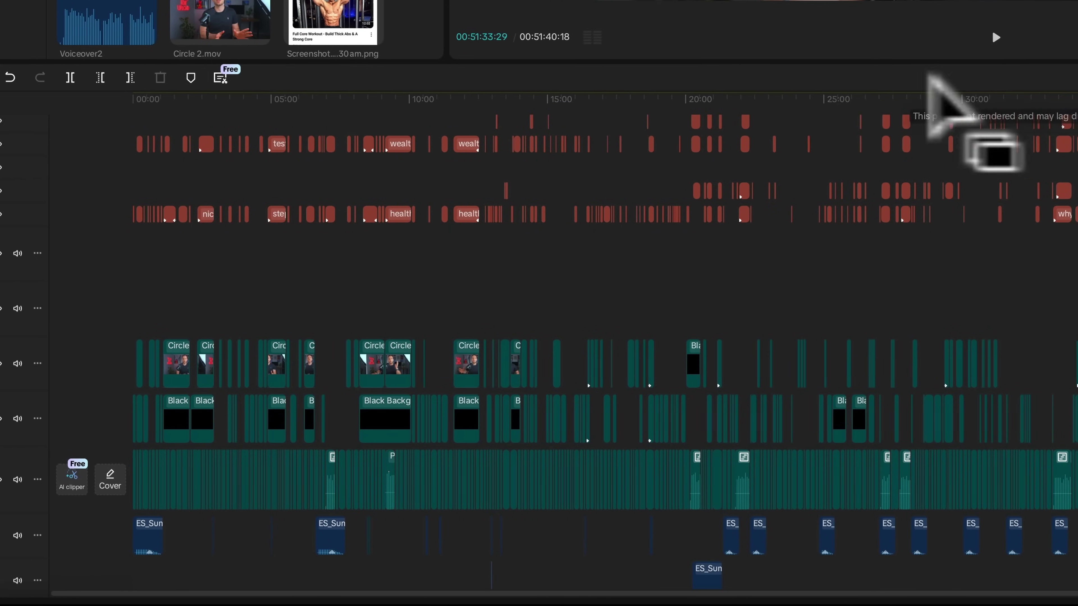
Return the playhead to the start and examine the text, effect and overlay tracks stacked above the main track along the whole timeline
{"action": "left_click_drag", "start_coordinate": [158, 95], "coordinate": [1049, 107]}
{"action": "left_click_drag", "start_coordinate": [904, 107], "coordinate": [0, 123]}
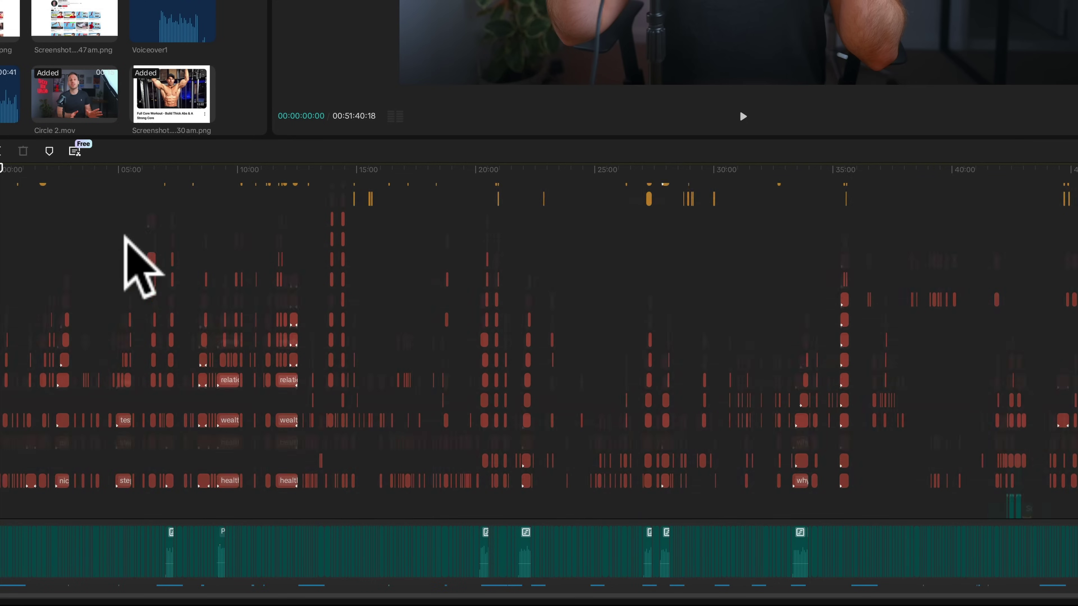
{"action": "scroll", "coordinate": [124, 236], "scroll_direction": "up", "scroll_amount": 5}
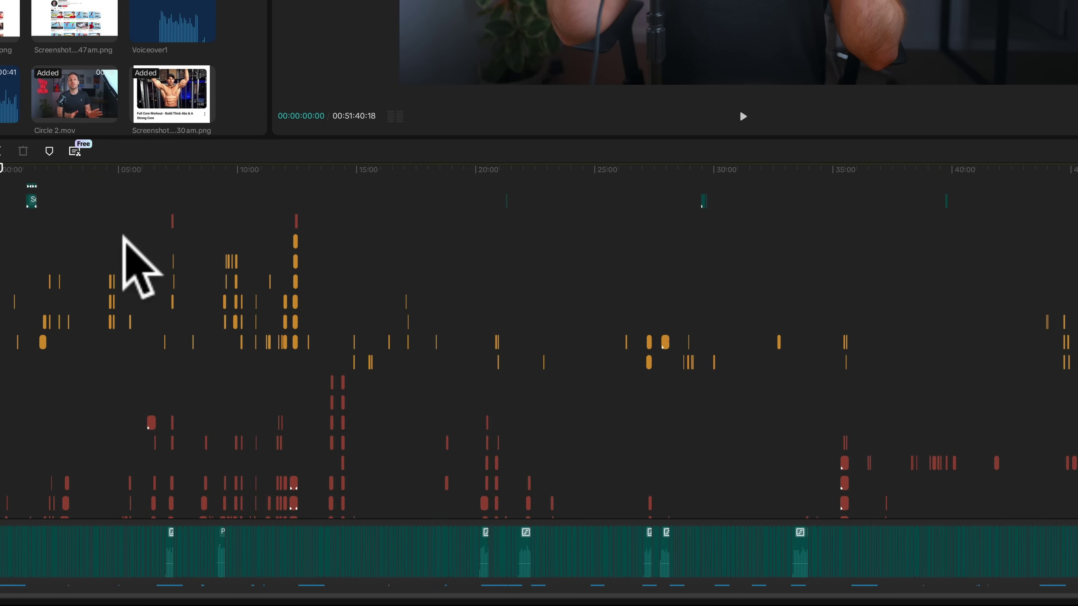
{"action": "scroll", "coordinate": [123, 236], "scroll_direction": "up", "scroll_amount": 3}
{"action": "scroll", "coordinate": [123, 236], "scroll_direction": "down", "scroll_amount": 3}
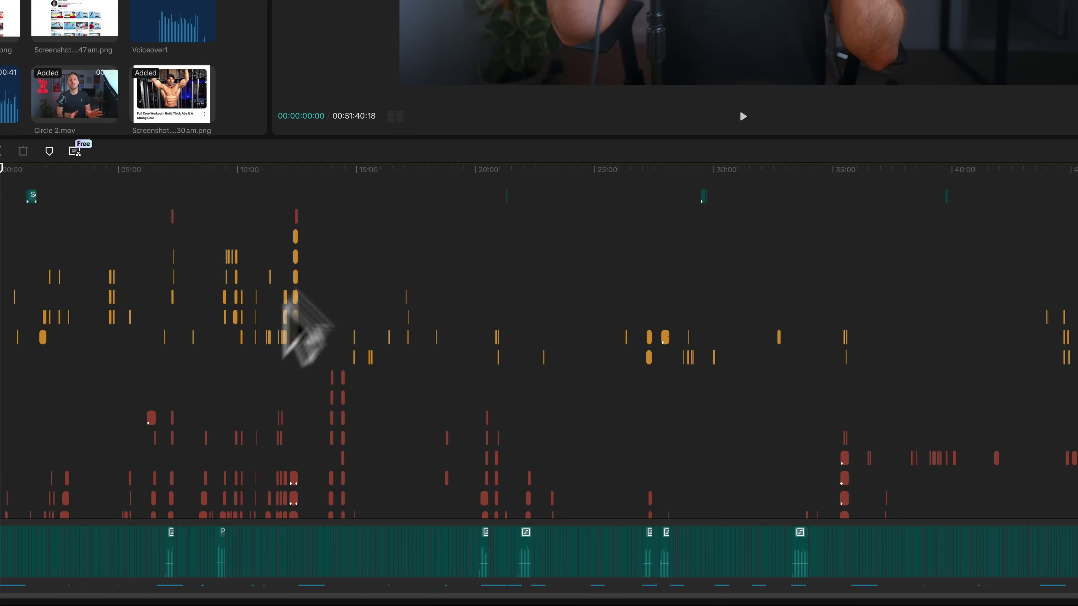
{"action": "scroll", "coordinate": [464, 359], "scroll_direction": "down", "scroll_amount": 5}
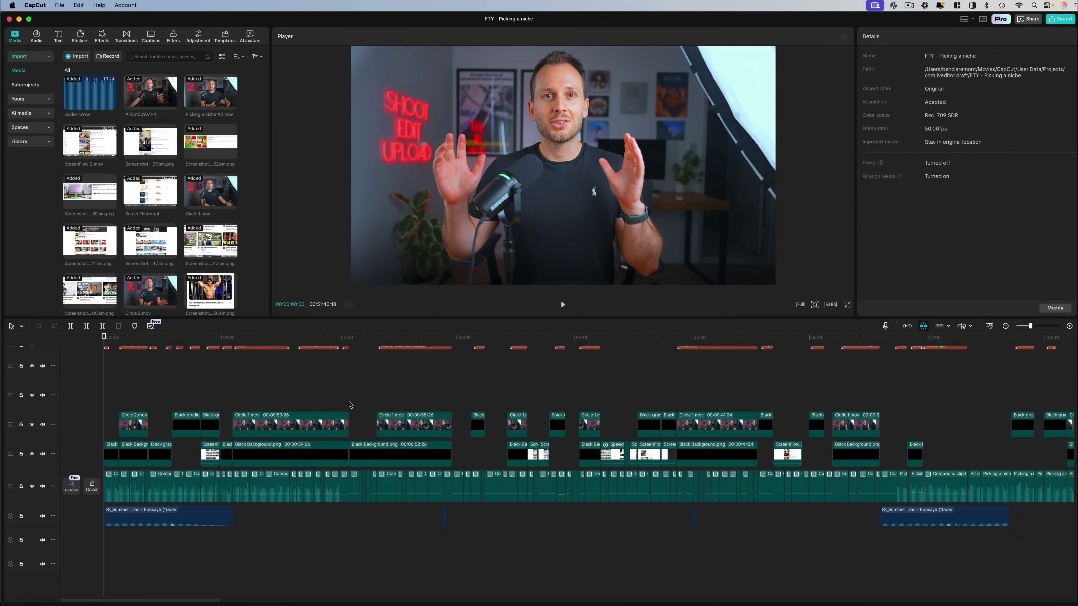
{"action": "scroll", "coordinate": [350, 405], "scroll_direction": "down", "scroll_amount": 5}
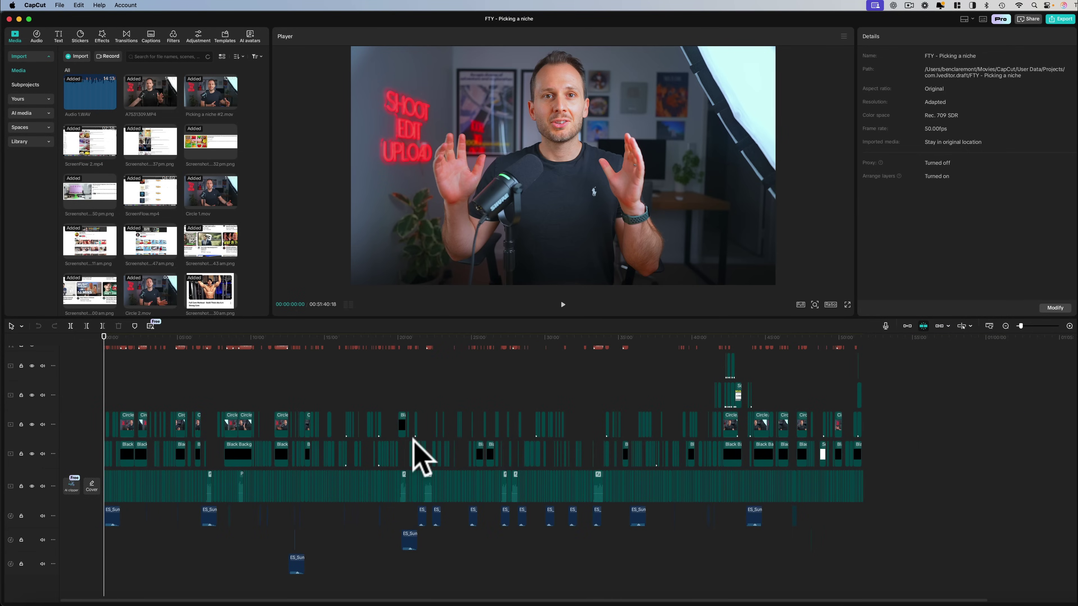
{"action": "scroll", "coordinate": [413, 440], "scroll_direction": "up", "scroll_amount": 5}
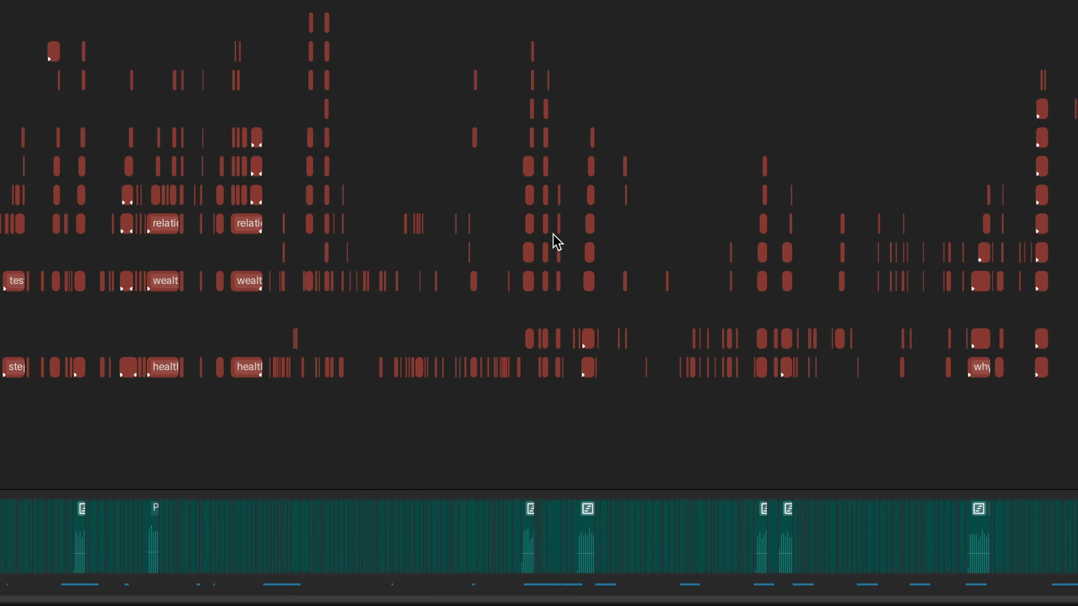
{"action": "scroll", "coordinate": [557, 243], "scroll_direction": "down", "scroll_amount": 4}
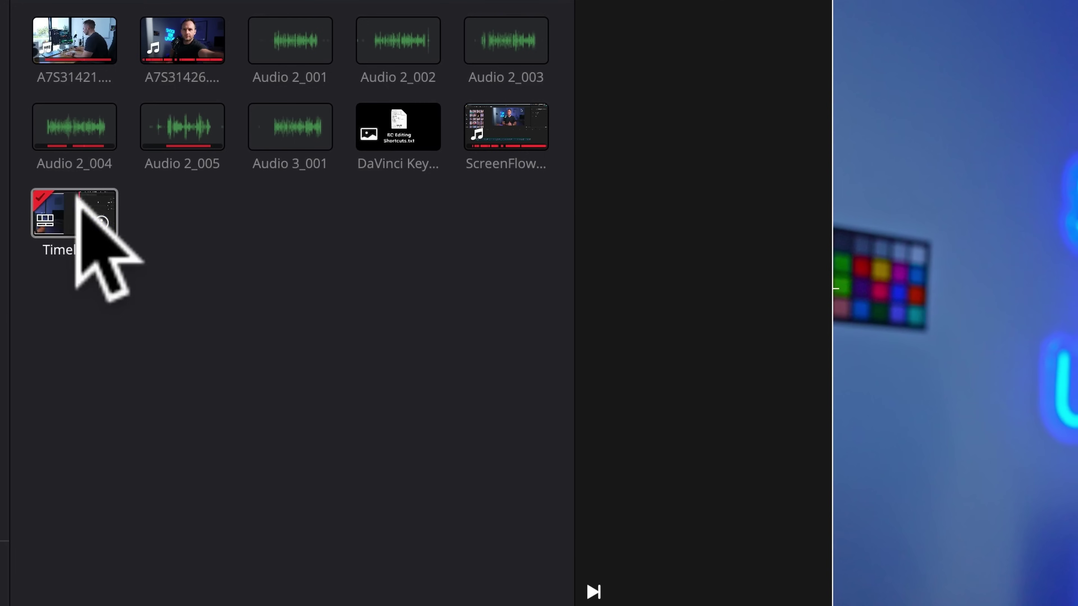
Switch to DaVinci Resolve and start creating a new timeline in the media pool alongside Timeline 1
{"action": "right_click", "coordinate": [154, 155]}
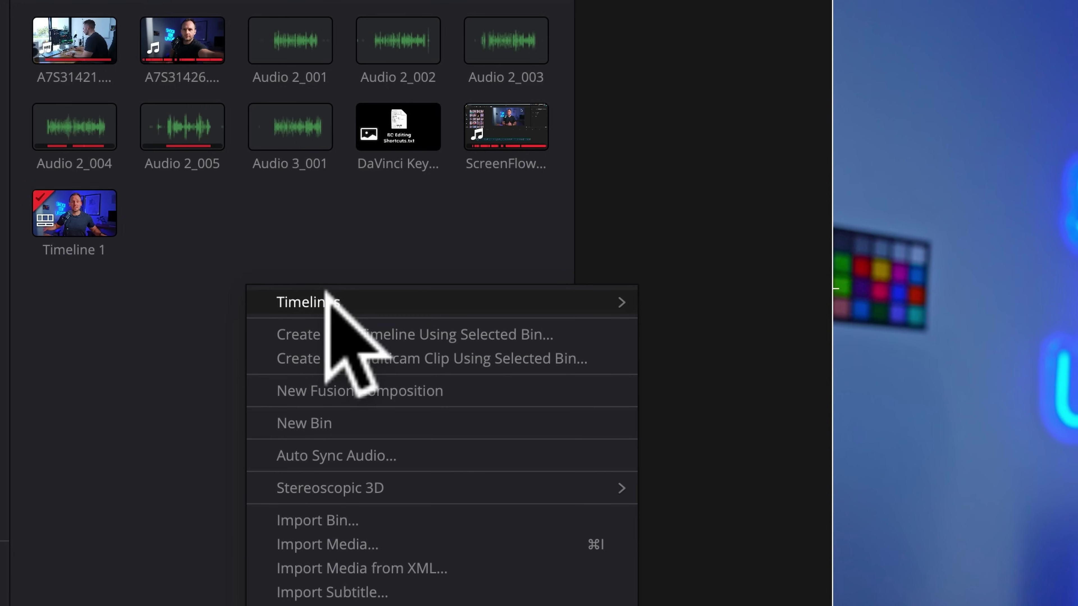
{"action": "mouse_move", "coordinate": [367, 297]}
{"action": "left_click", "coordinate": [688, 302]}
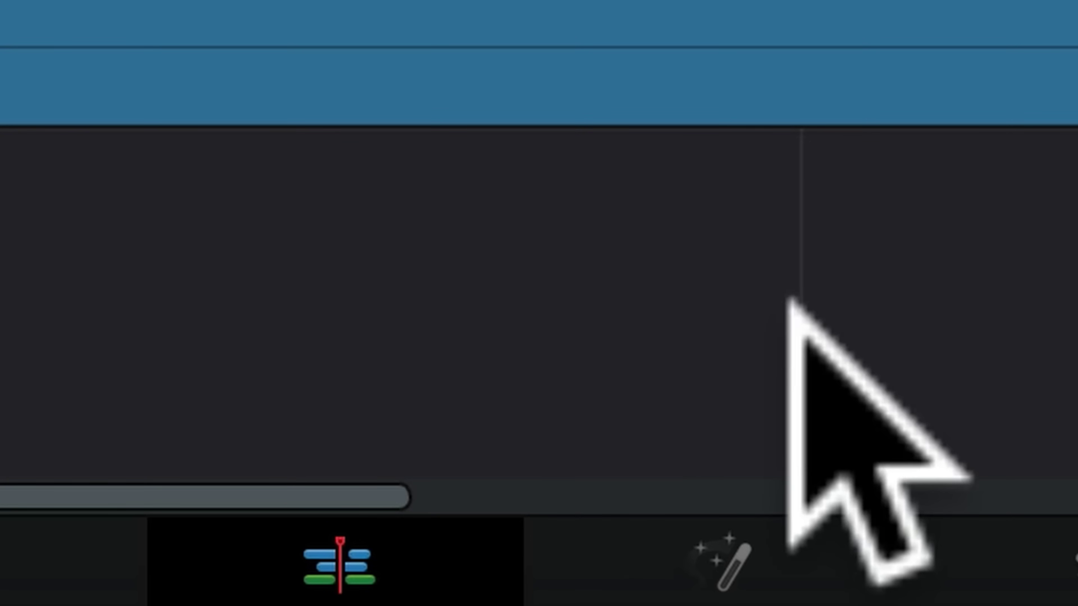
Go to the Fusion page and examine its tools library, including the mask and Matte categories
{"action": "left_click", "coordinate": [717, 524]}
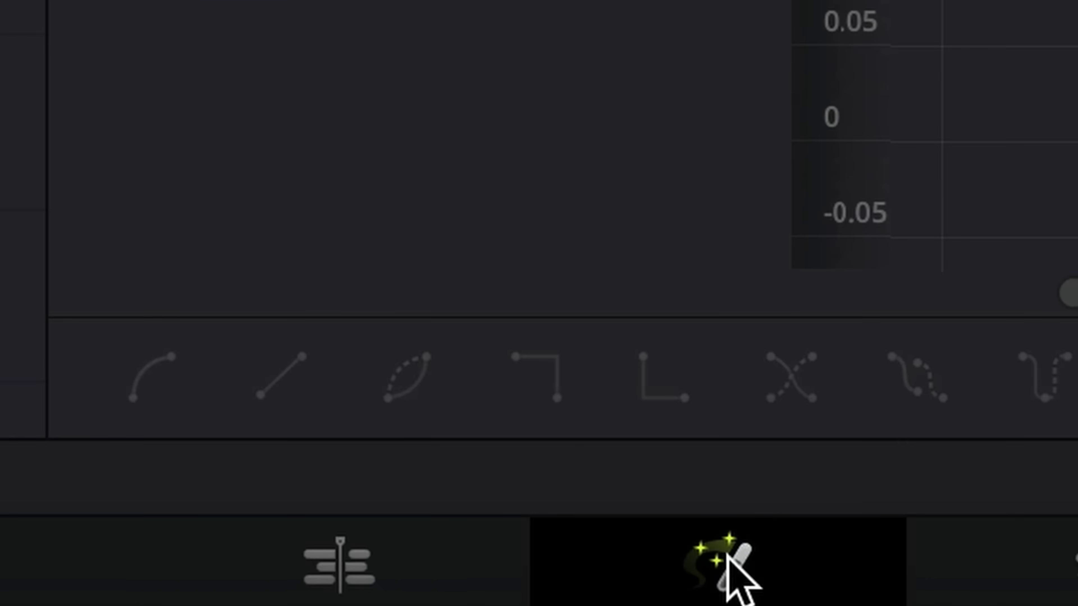
{"action": "scroll", "coordinate": [136, 187], "scroll_direction": "down", "scroll_amount": 10}
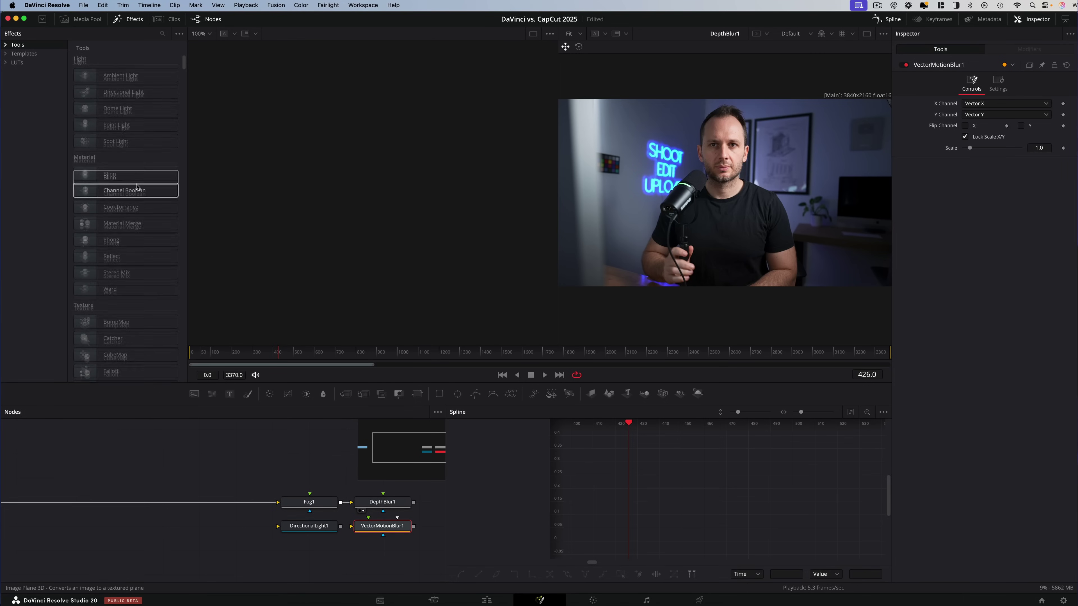
{"action": "scroll", "coordinate": [137, 187], "scroll_direction": "down", "scroll_amount": 15}
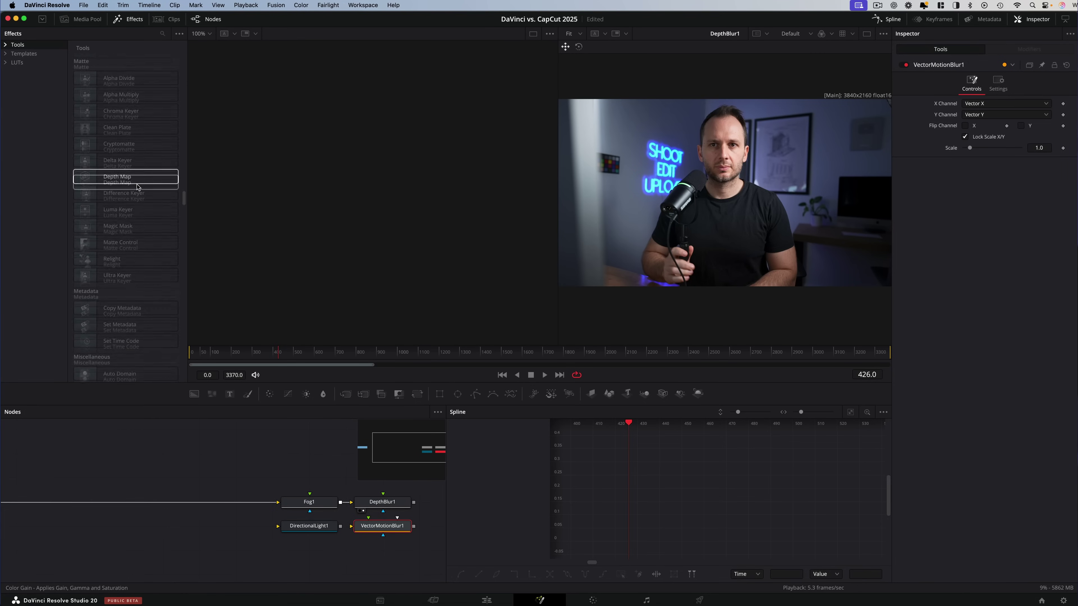
{"action": "scroll", "coordinate": [137, 187], "scroll_direction": "down", "scroll_amount": 3}
{"action": "scroll", "coordinate": [137, 187], "scroll_direction": "up", "scroll_amount": 8}
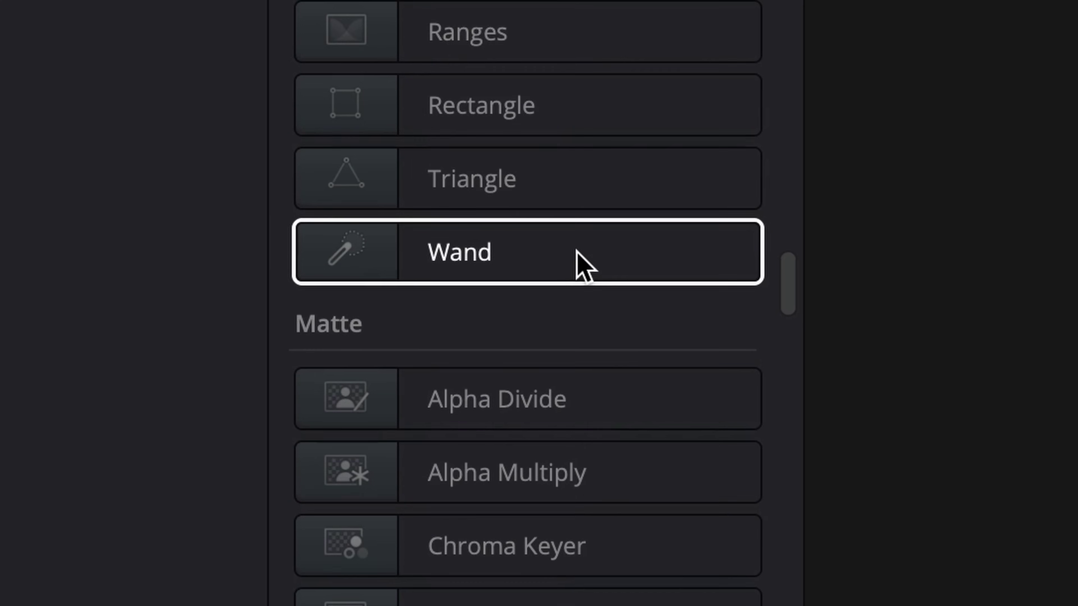
{"action": "scroll", "coordinate": [576, 249], "scroll_direction": "up", "scroll_amount": 10}
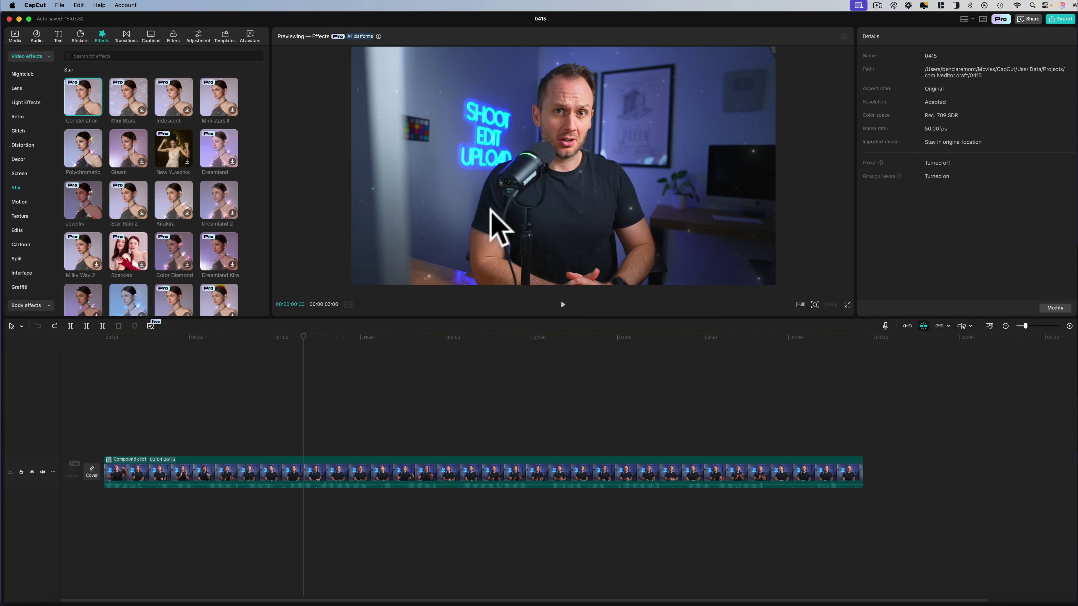
Switch to CapCut project 0415, look through the Star video effects and pick one to preview
{"action": "scroll", "coordinate": [163, 195], "scroll_direction": "down", "scroll_amount": 10}
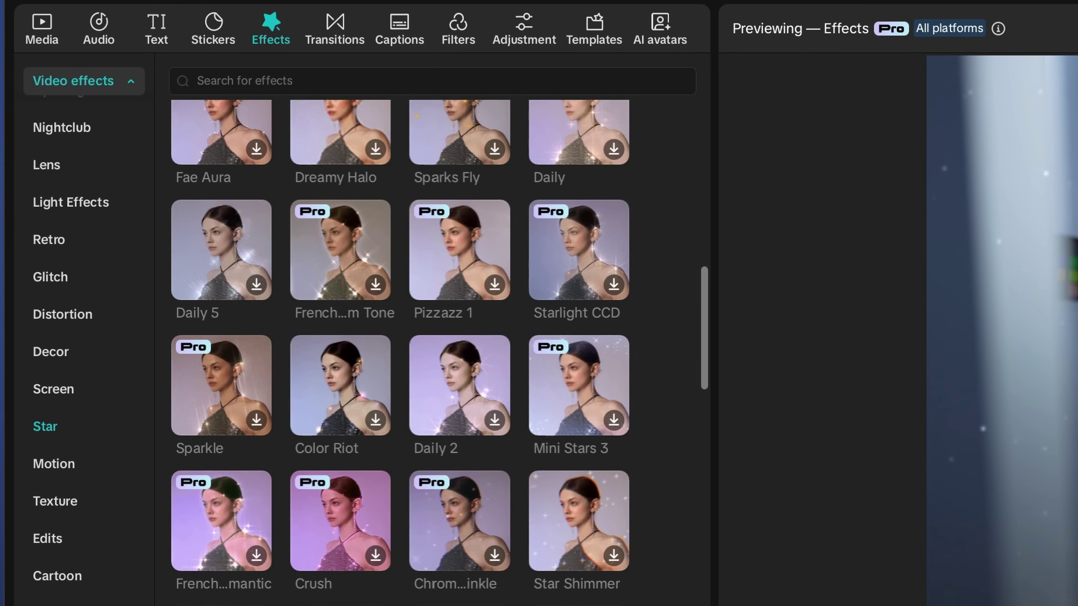
{"action": "scroll", "coordinate": [541, 573], "scroll_direction": "down", "scroll_amount": 5}
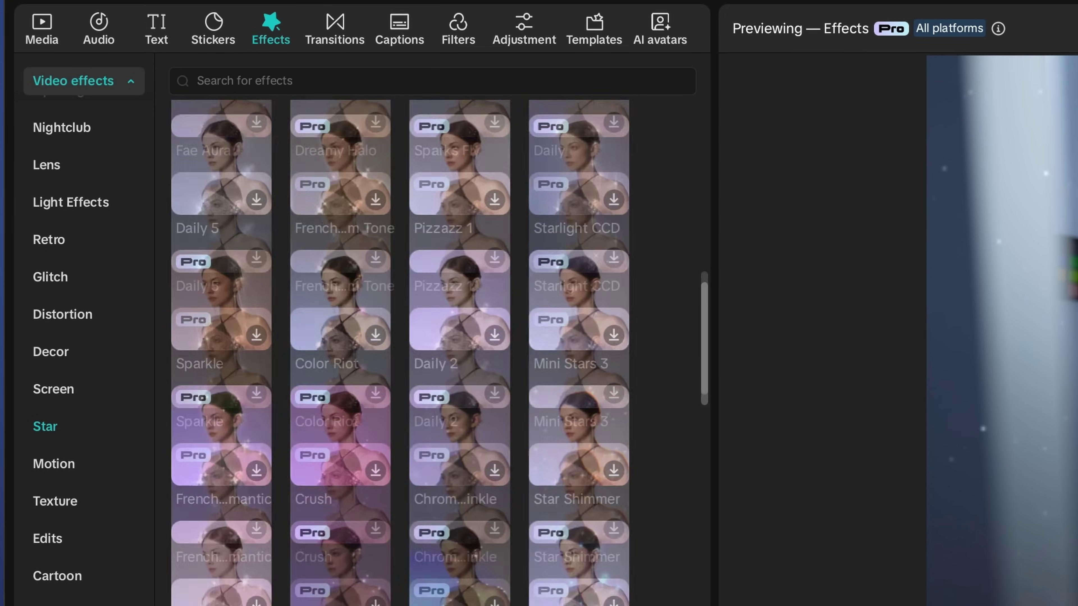
{"action": "scroll", "coordinate": [540, 572], "scroll_direction": "down", "scroll_amount": 3}
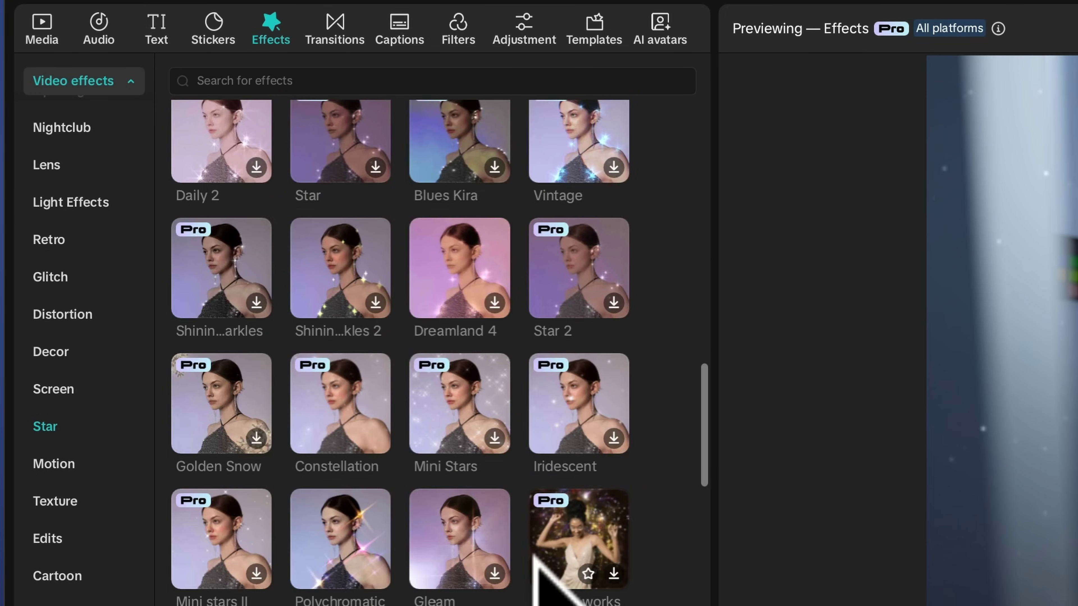
{"action": "left_click", "coordinate": [580, 423]}
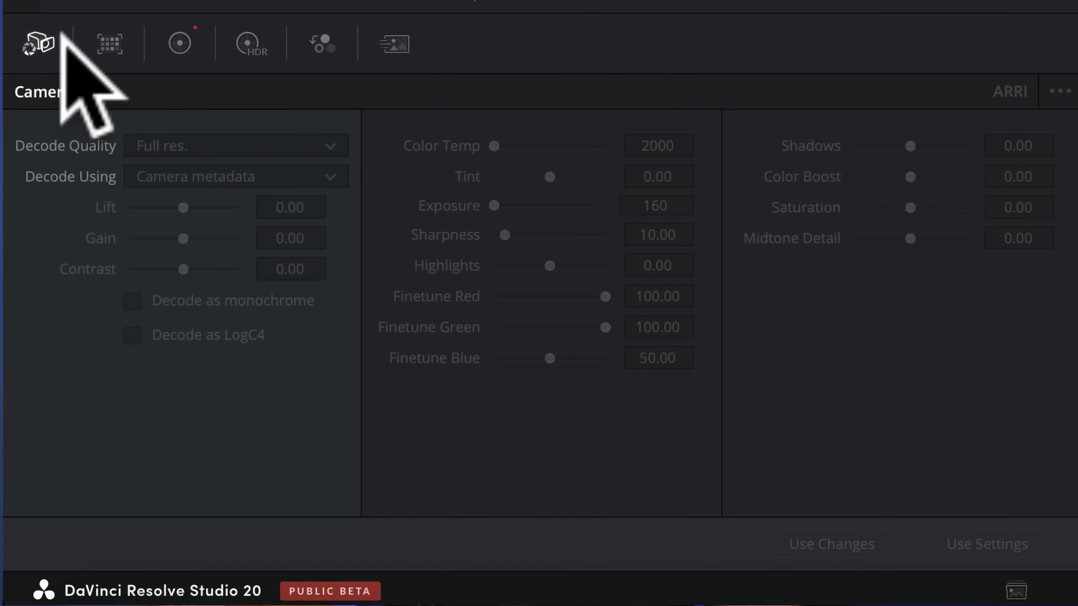
Switch to DaVinci Resolve's Color page and inspect the Color Match, Primaries, HDR, RGB Mixer and Motion Effects palettes
{"action": "left_click", "coordinate": [111, 38]}
{"action": "left_click", "coordinate": [187, 40]}
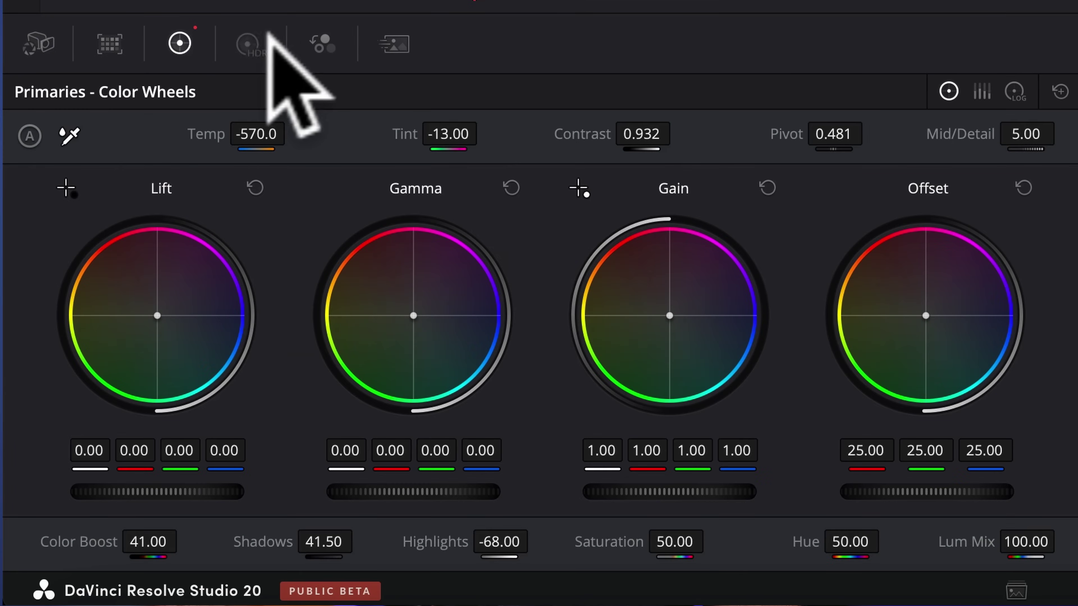
{"action": "left_click", "coordinate": [255, 38]}
{"action": "left_click", "coordinate": [327, 32]}
{"action": "left_click", "coordinate": [388, 33]}
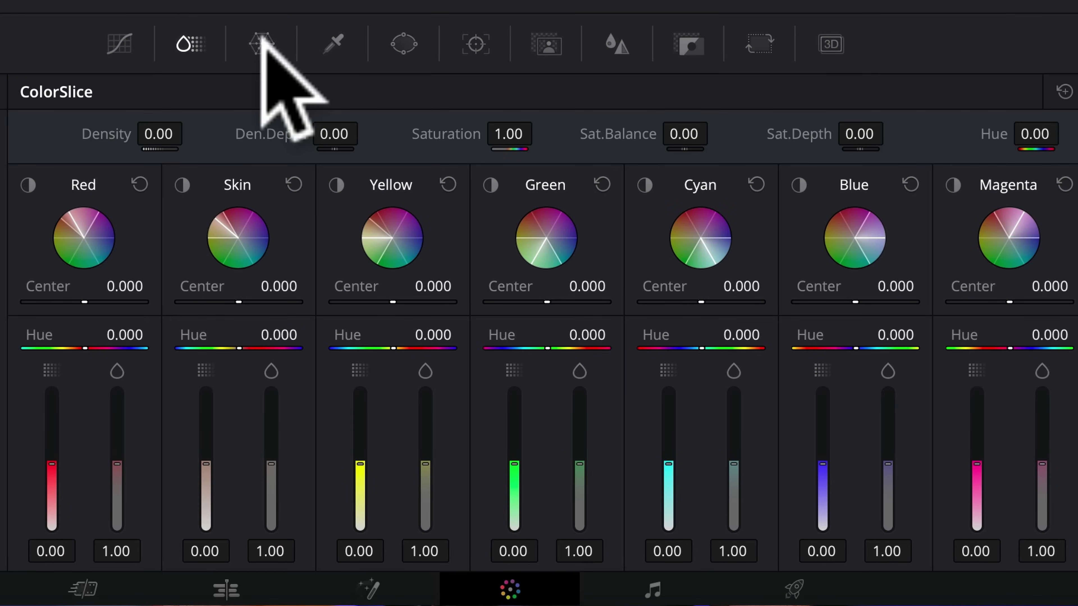
Inspect the Color Warper, Qualifier, Window, Tracker, AI Magic Mask, Blur and Key palettes one after another
{"action": "left_click", "coordinate": [261, 39]}
{"action": "left_click", "coordinate": [331, 39]}
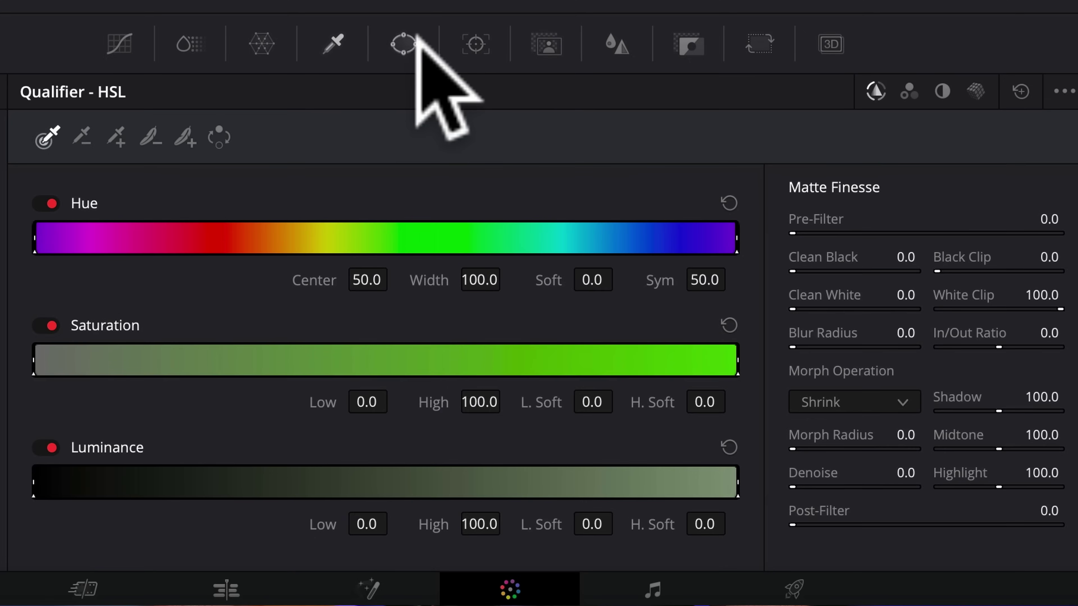
{"action": "left_click", "coordinate": [414, 39]}
{"action": "left_click", "coordinate": [475, 43]}
{"action": "left_click", "coordinate": [546, 43]}
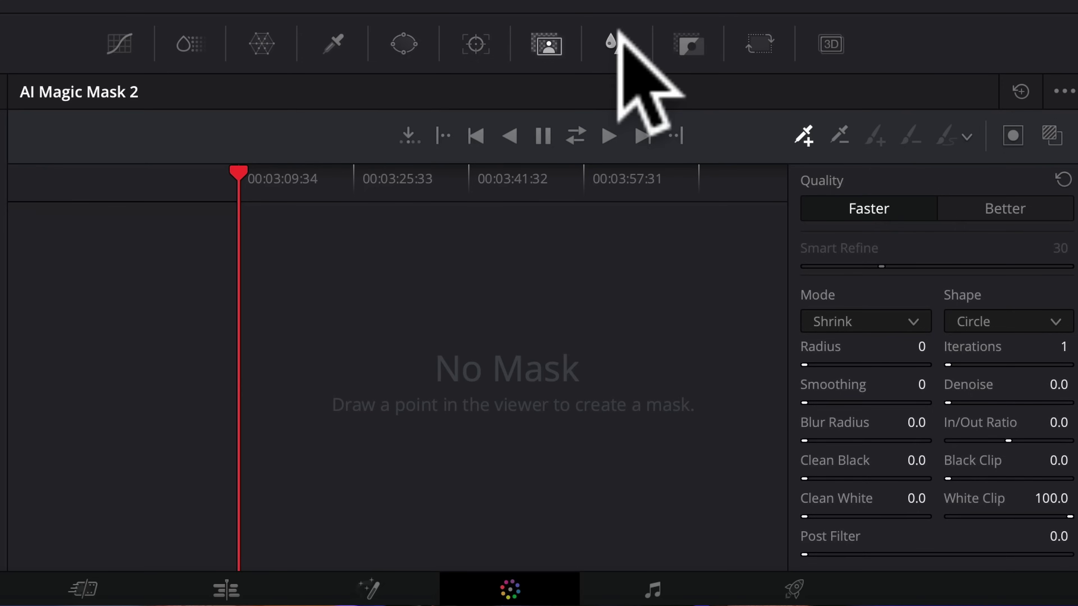
{"action": "left_click", "coordinate": [614, 40]}
{"action": "left_click", "coordinate": [688, 43]}
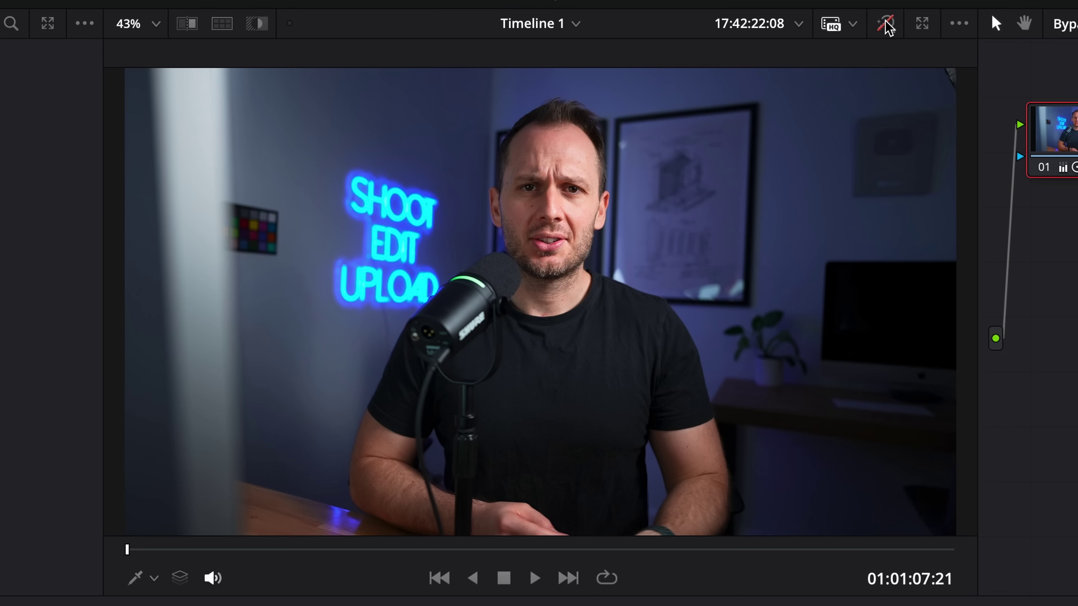
Bypass the color grade in the viewer and turn it back on to compare the image with and without it
{"action": "left_click", "coordinate": [693, 33]}
{"action": "left_click", "coordinate": [886, 27]}
{"action": "left_click", "coordinate": [887, 27]}
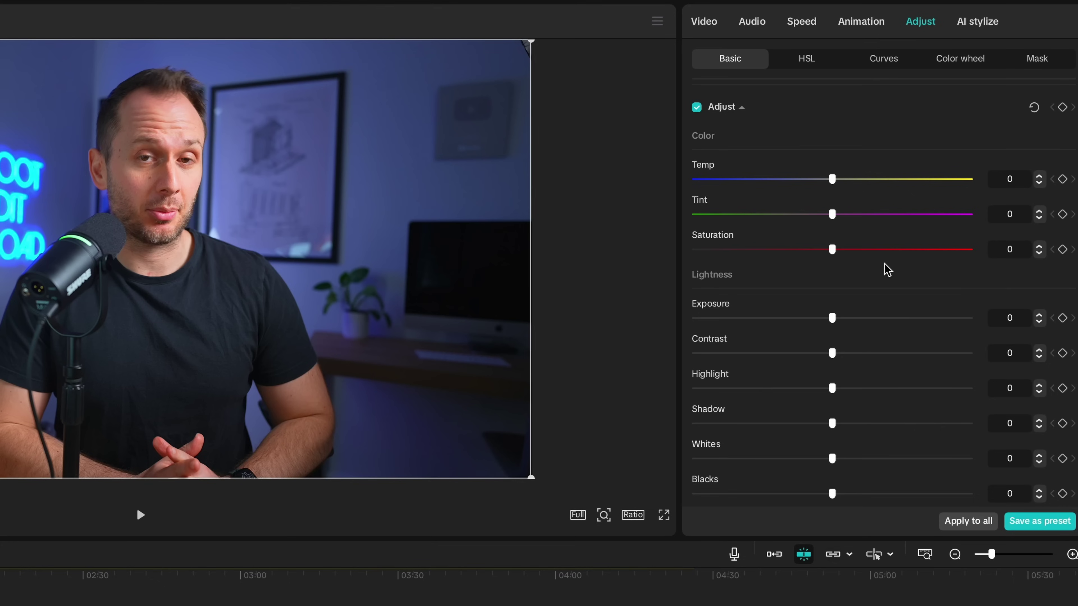
Switch to CapCut and inspect the clip's Adjust options: Basic, HSL, Curves, Color wheel and Mask
{"action": "scroll", "coordinate": [888, 270], "scroll_direction": "down", "scroll_amount": 6}
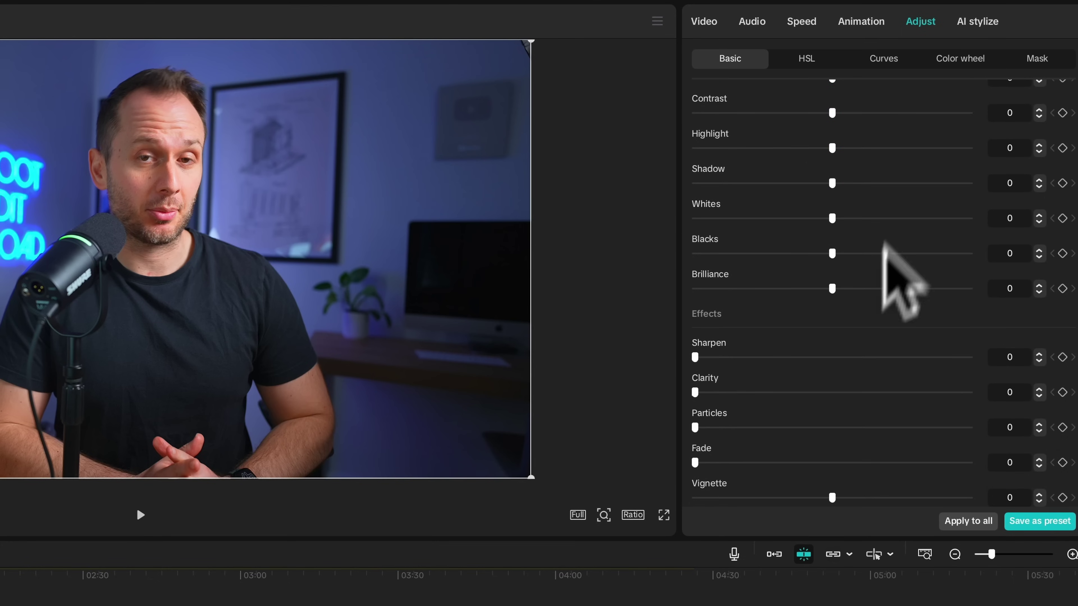
{"action": "left_click", "coordinate": [806, 57]}
{"action": "left_click", "coordinate": [872, 55]}
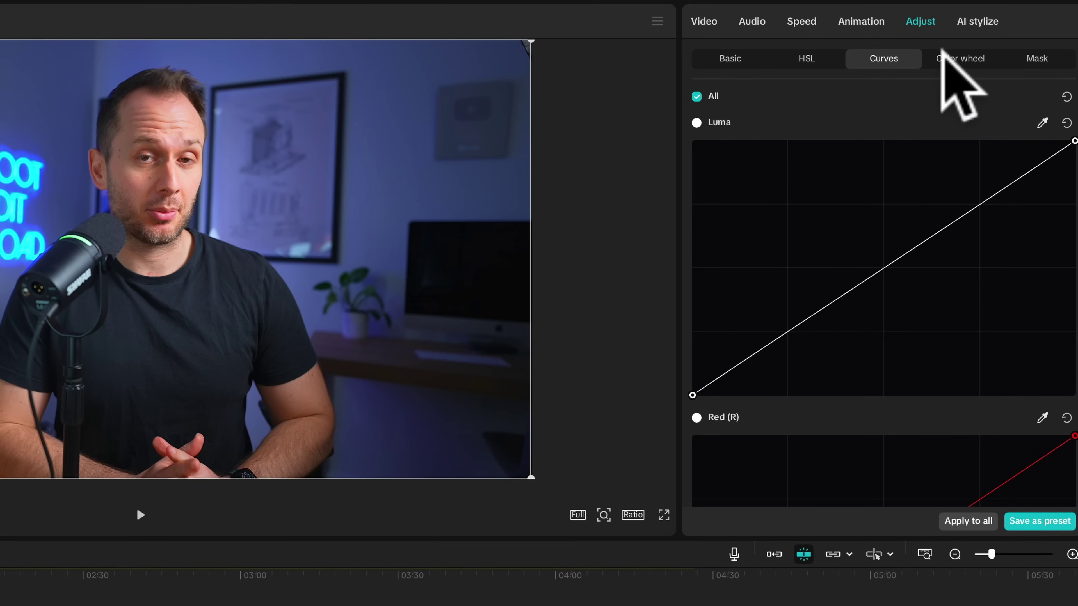
{"action": "left_click", "coordinate": [972, 55]}
{"action": "left_click", "coordinate": [1031, 59]}
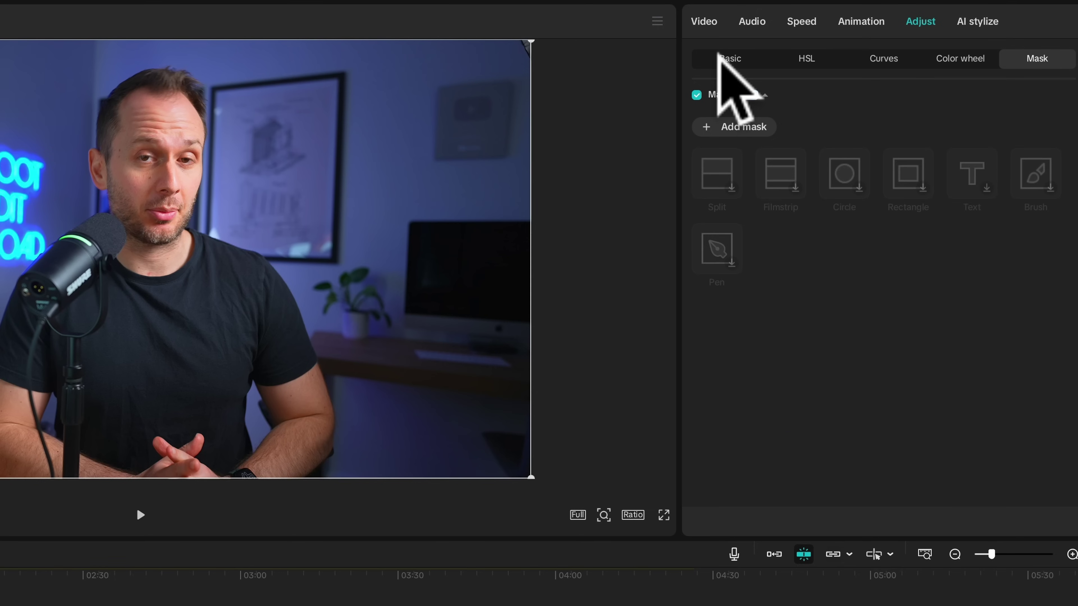
{"action": "left_click", "coordinate": [717, 52]}
{"action": "scroll", "coordinate": [844, 225], "scroll_direction": "down", "scroll_amount": 8}
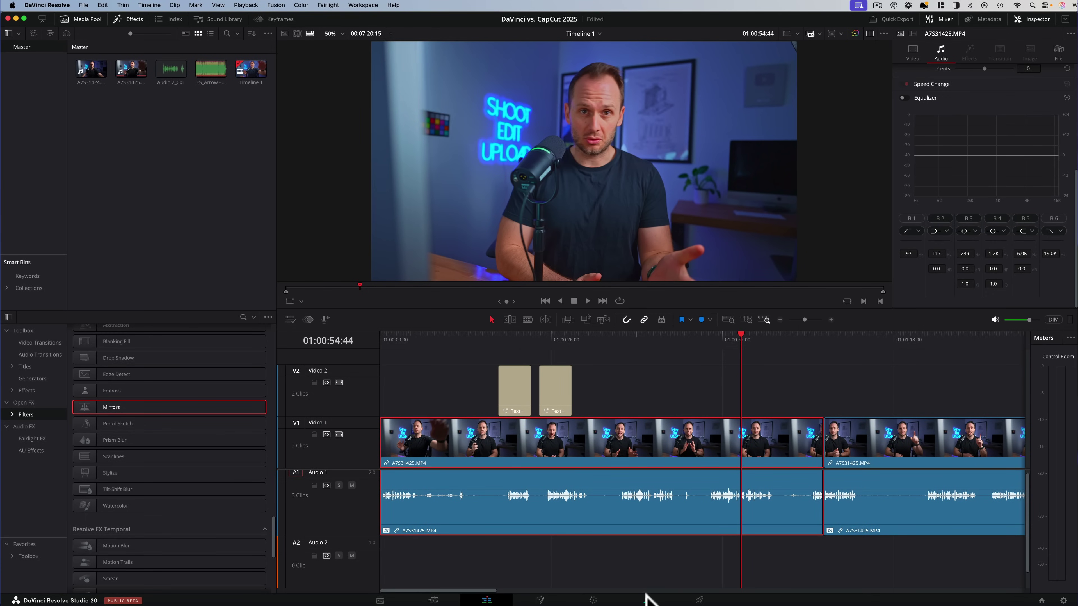
Switch to DaVinci Resolve's Fairlight page and examine the Fairlight FX and AU Effects libraries
{"action": "left_click", "coordinate": [646, 599]}
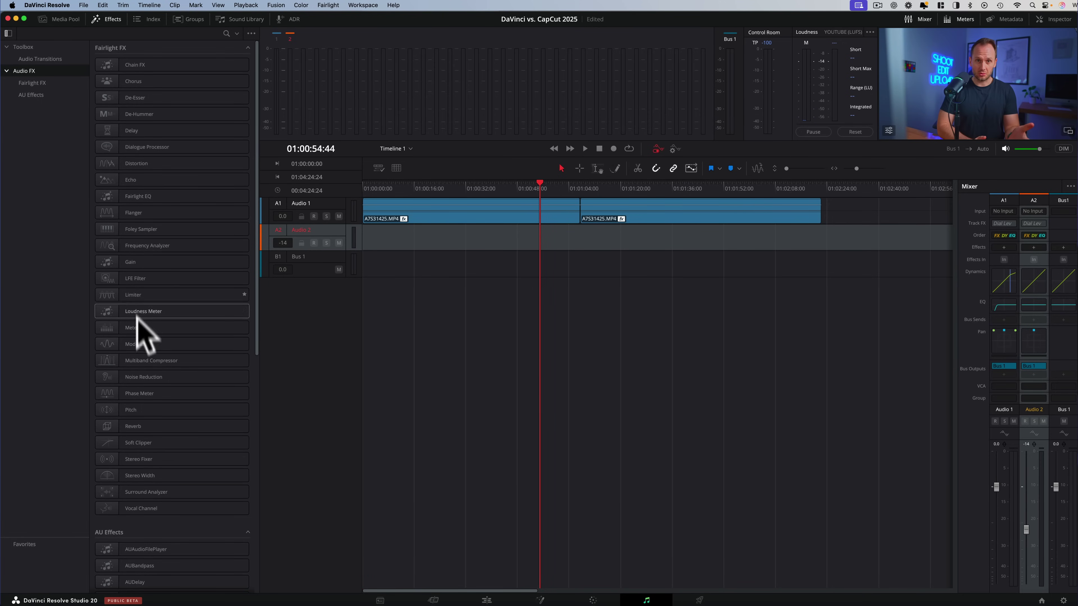
{"action": "scroll", "coordinate": [160, 342], "scroll_direction": "down", "scroll_amount": 10}
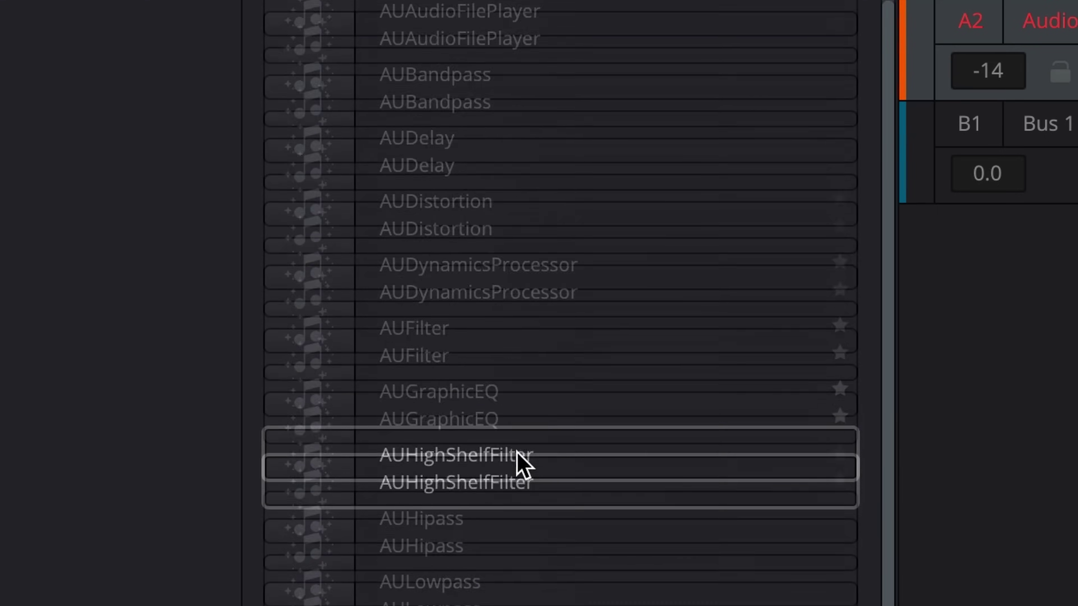
{"action": "scroll", "coordinate": [160, 342], "scroll_direction": "up", "scroll_amount": 12}
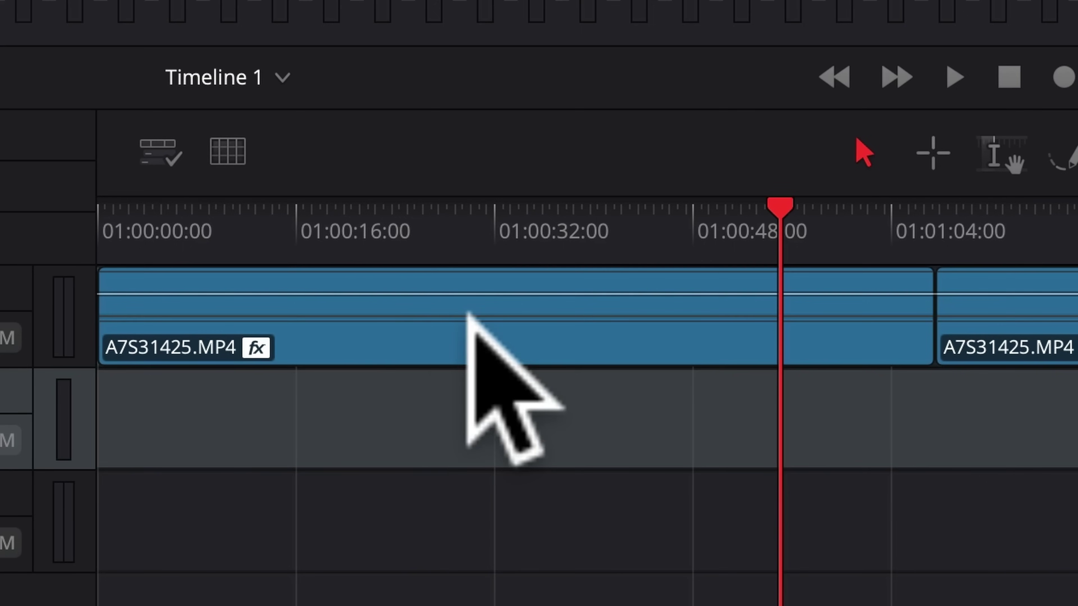
Raise the volume of the first A7S31425.MP4 clip on Audio 1 slightly, and look through the Fairlight FX list
{"action": "left_click", "coordinate": [496, 302]}
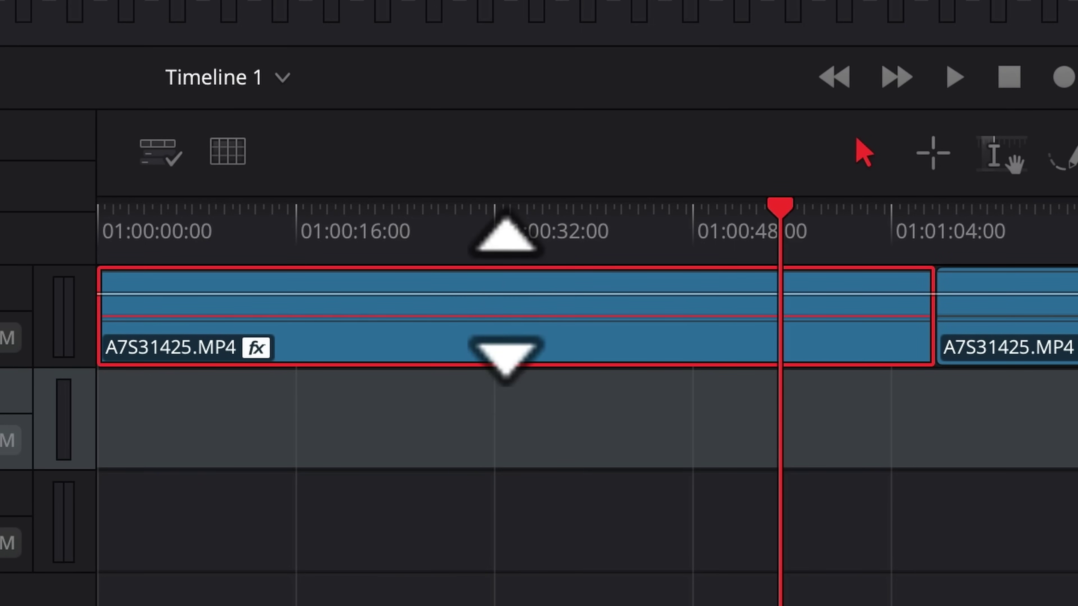
{"action": "mouse_move", "coordinate": [503, 297]}
{"action": "left_mouse_down"}
{"action": "mouse_move", "coordinate": [505, 280]}
{"action": "mouse_move", "coordinate": [505, 290]}
{"action": "left_mouse_up"}
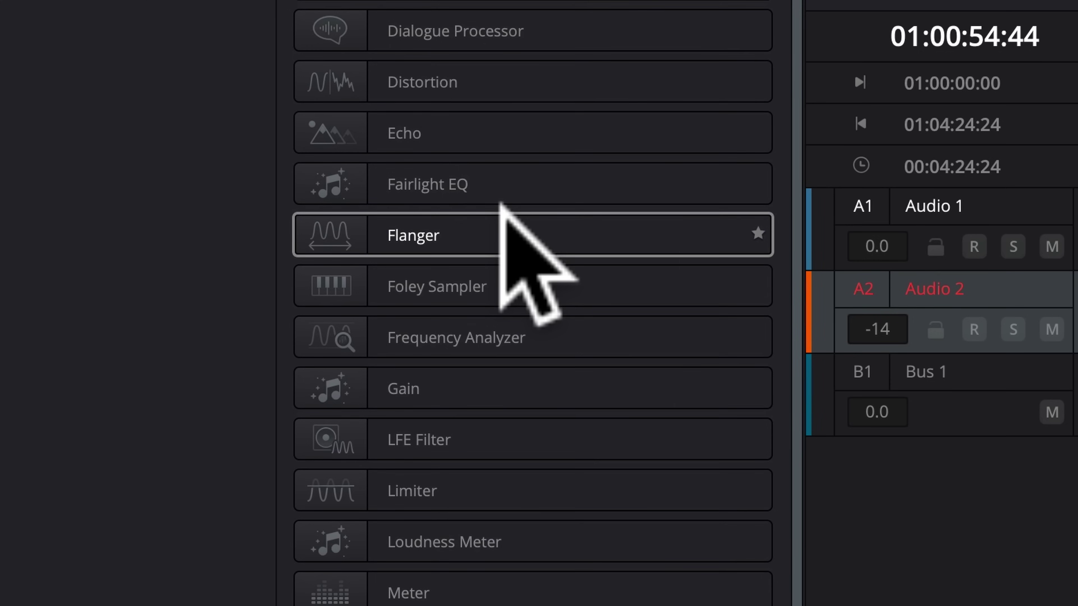
{"action": "scroll", "coordinate": [501, 203], "scroll_direction": "down", "scroll_amount": 7}
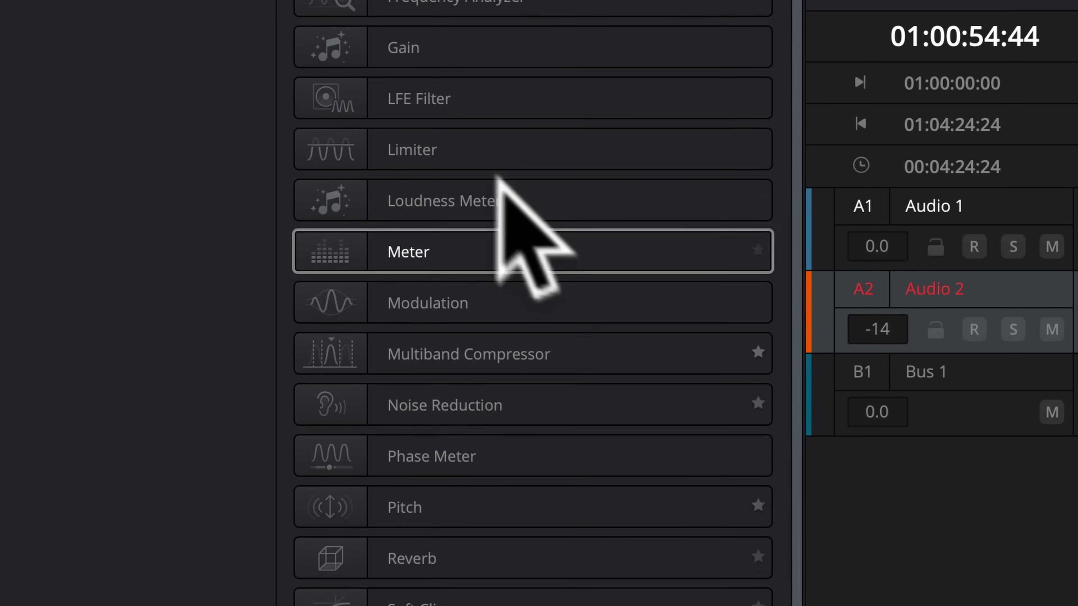
{"action": "scroll", "coordinate": [426, 431], "scroll_direction": "down", "scroll_amount": 15}
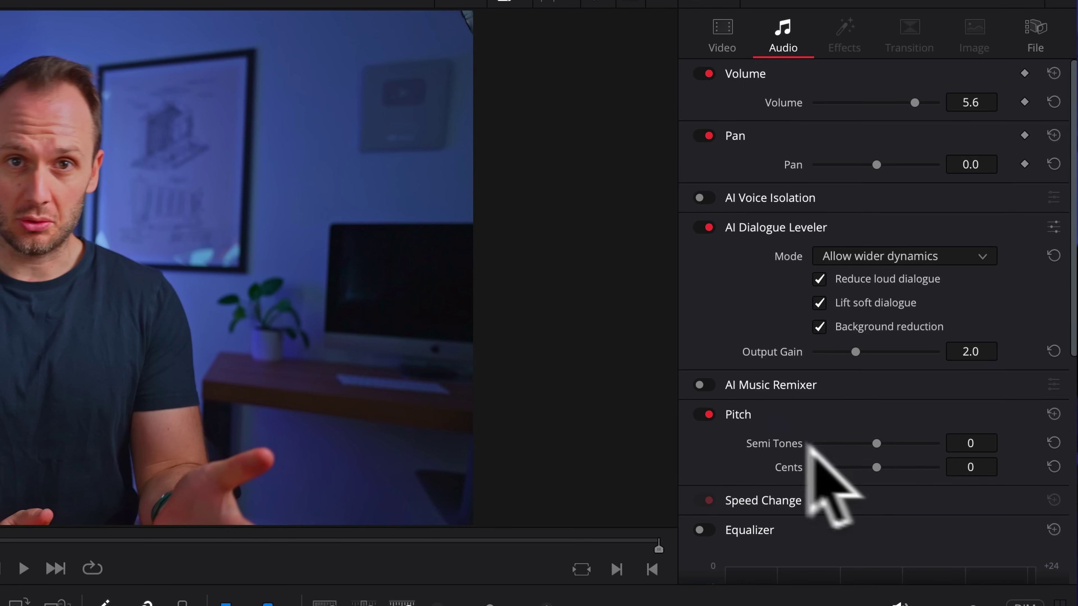
Run the AI Audio Assistant's Auto Mix on the timeline with the YouTube delivery standard
{"action": "scroll", "coordinate": [890, 357], "scroll_direction": "down", "scroll_amount": 6}
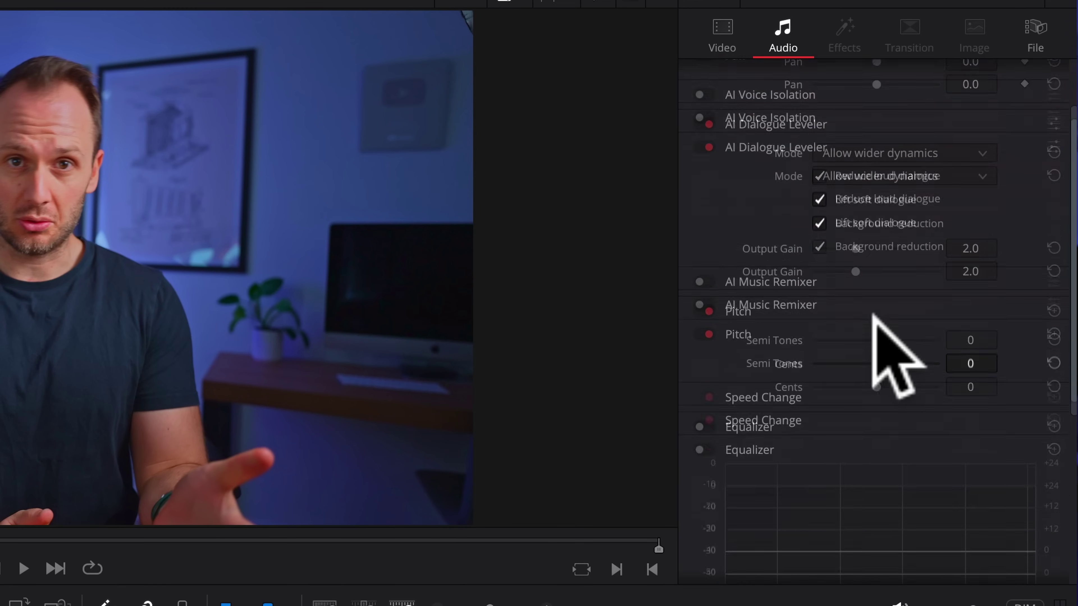
{"action": "left_click", "coordinate": [369, 12]}
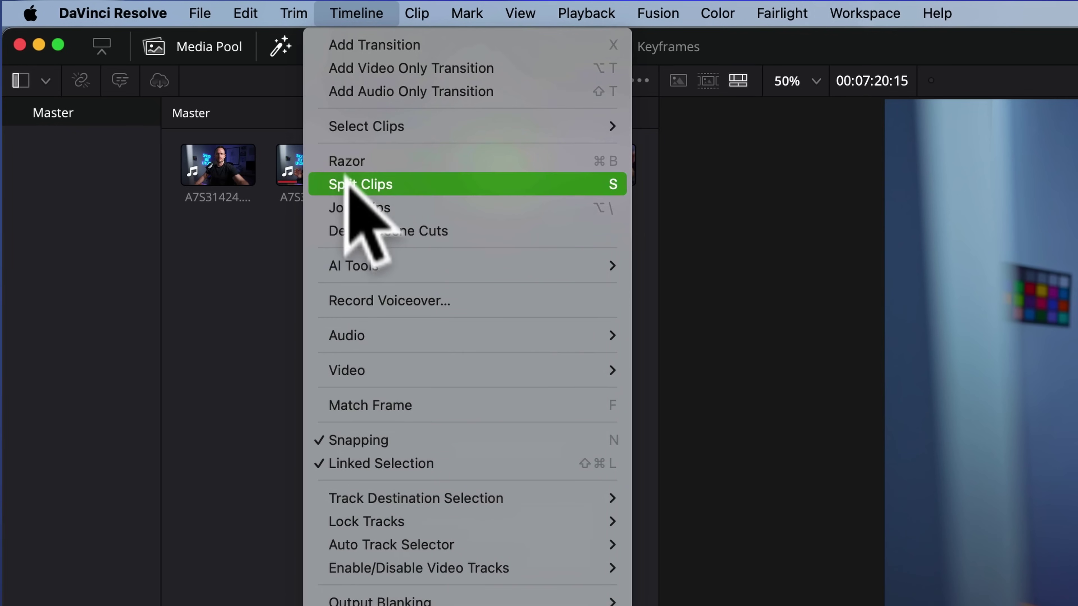
{"action": "mouse_move", "coordinate": [522, 267]}
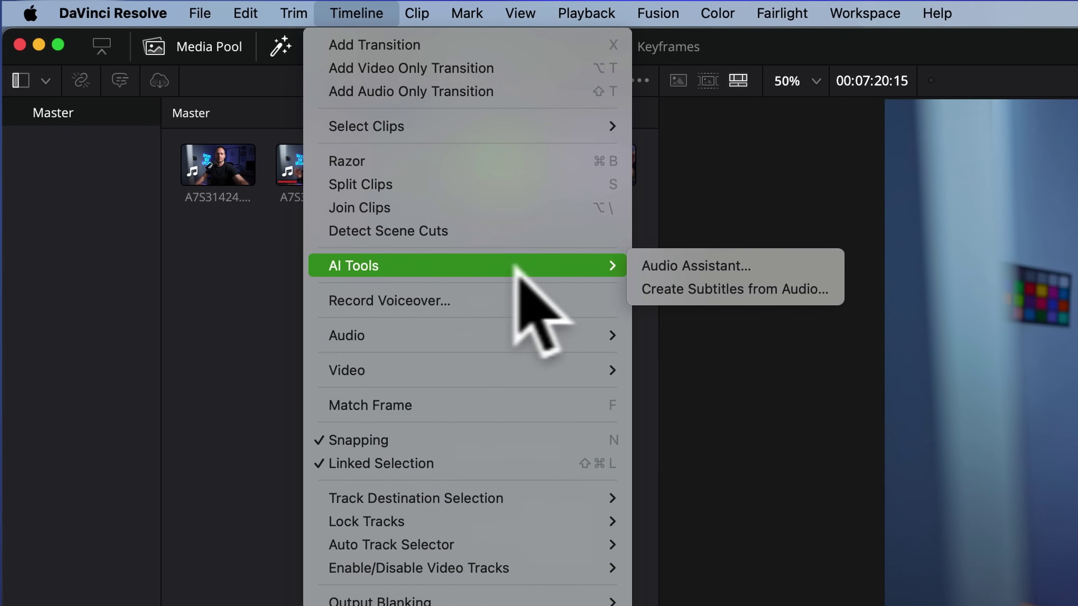
{"action": "left_click", "coordinate": [679, 255]}
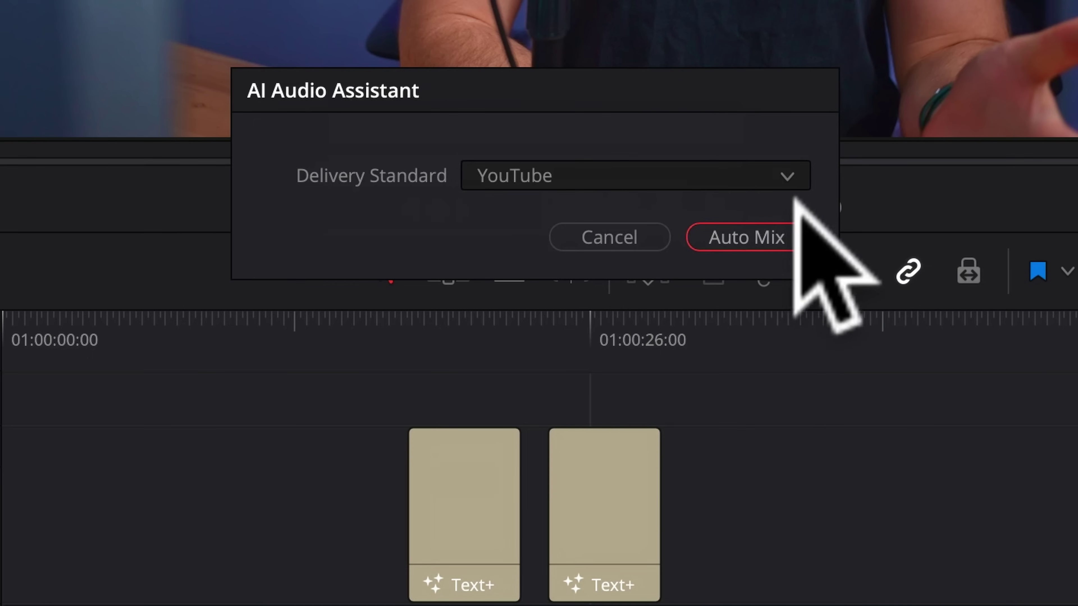
{"action": "left_click", "coordinate": [762, 225]}
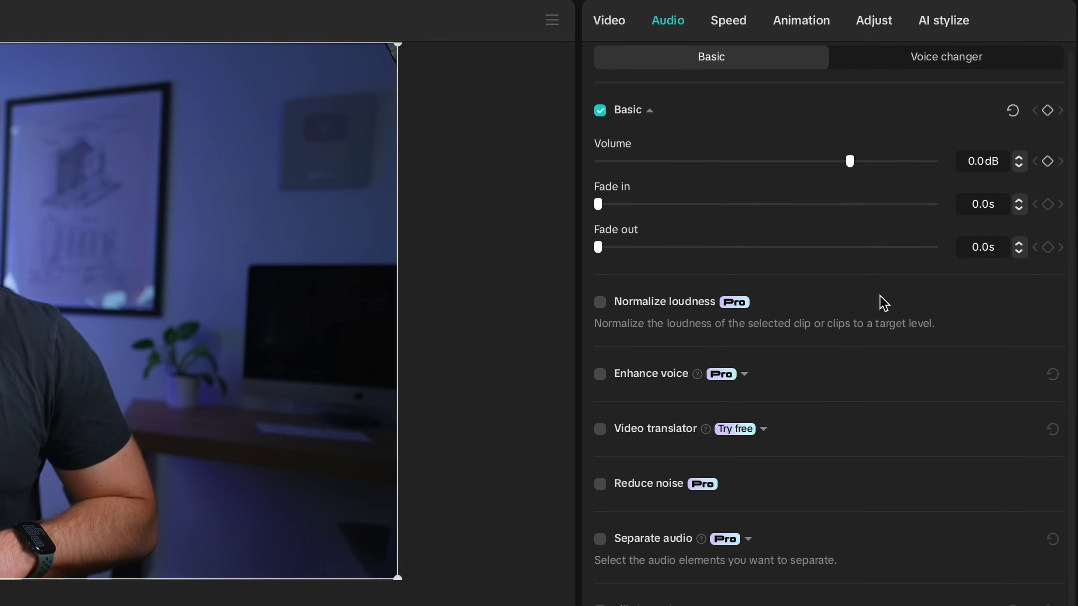
Switch to CapCut and enable Separate audio for the clip, showing its Vocals, Instruments and other element choices
{"action": "scroll", "coordinate": [880, 300], "scroll_direction": "up", "scroll_amount": 1}
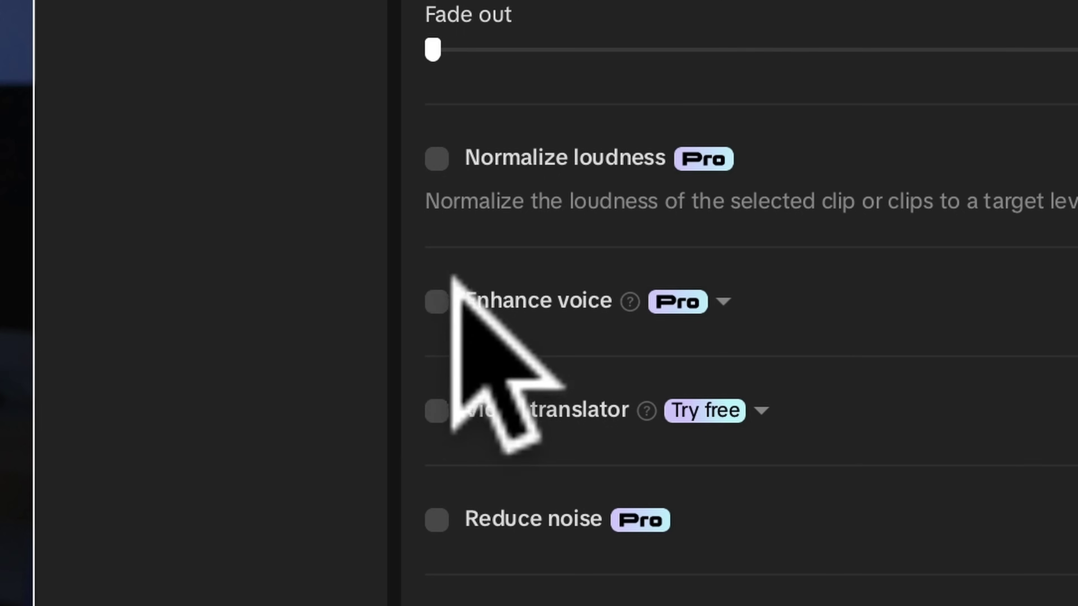
{"action": "mouse_move", "coordinate": [652, 350]}
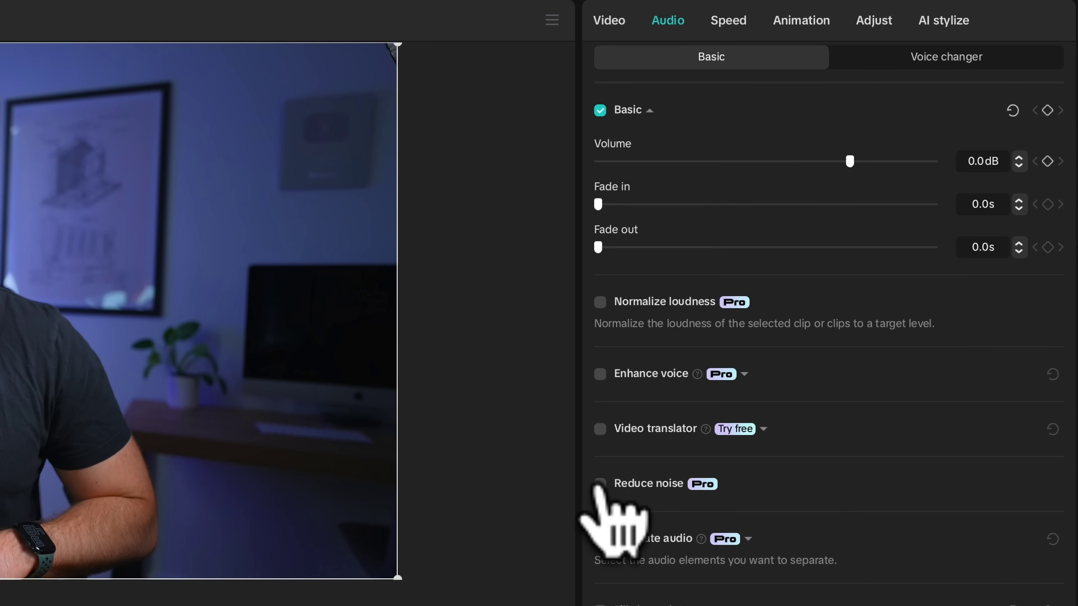
{"action": "left_click", "coordinate": [599, 539]}
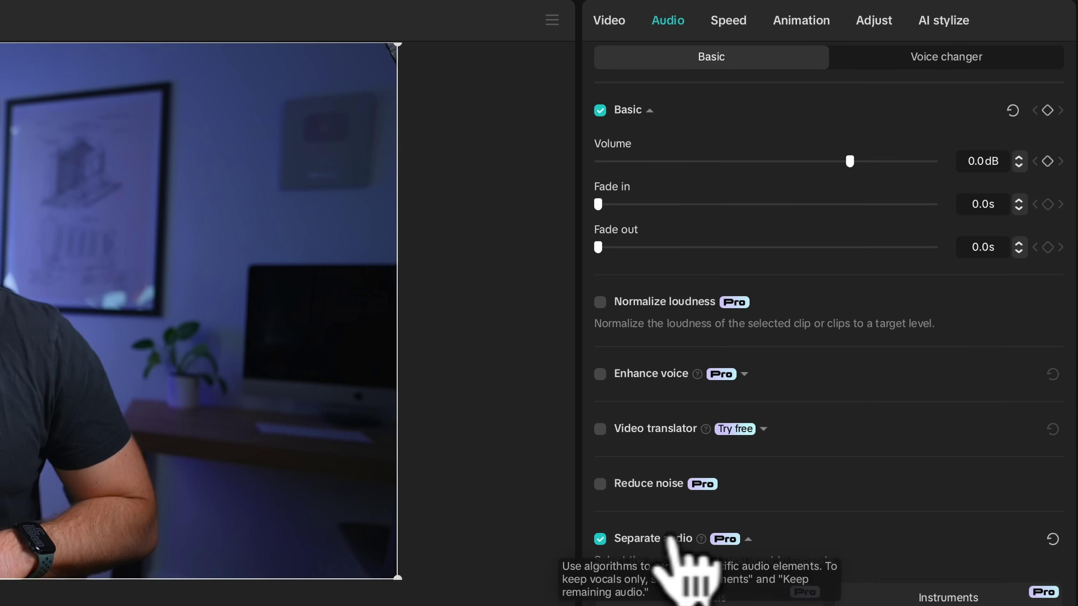
{"action": "scroll", "coordinate": [686, 565], "scroll_direction": "down", "scroll_amount": 5}
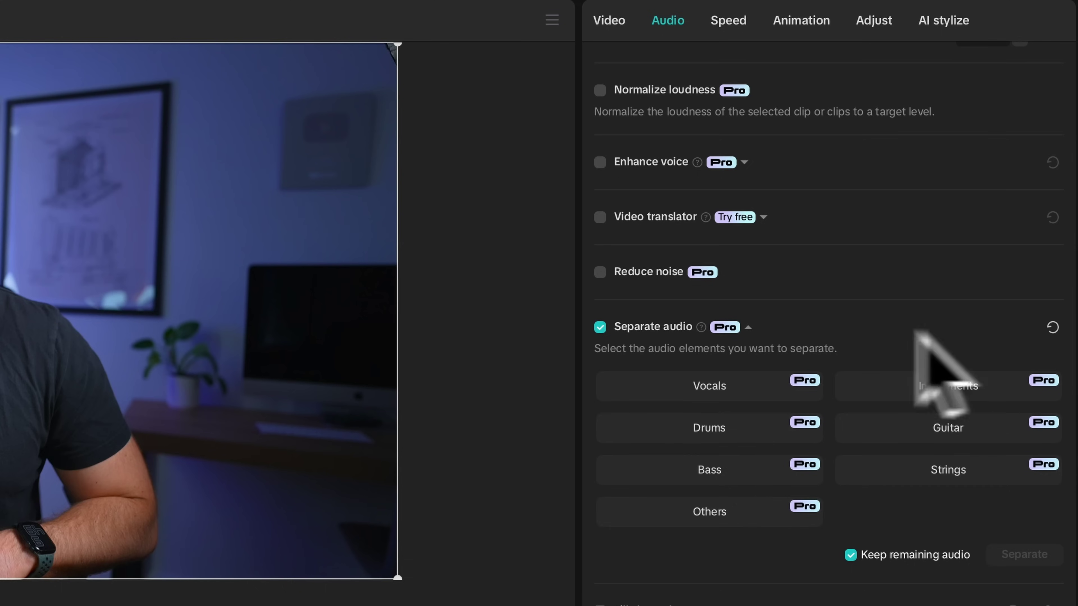
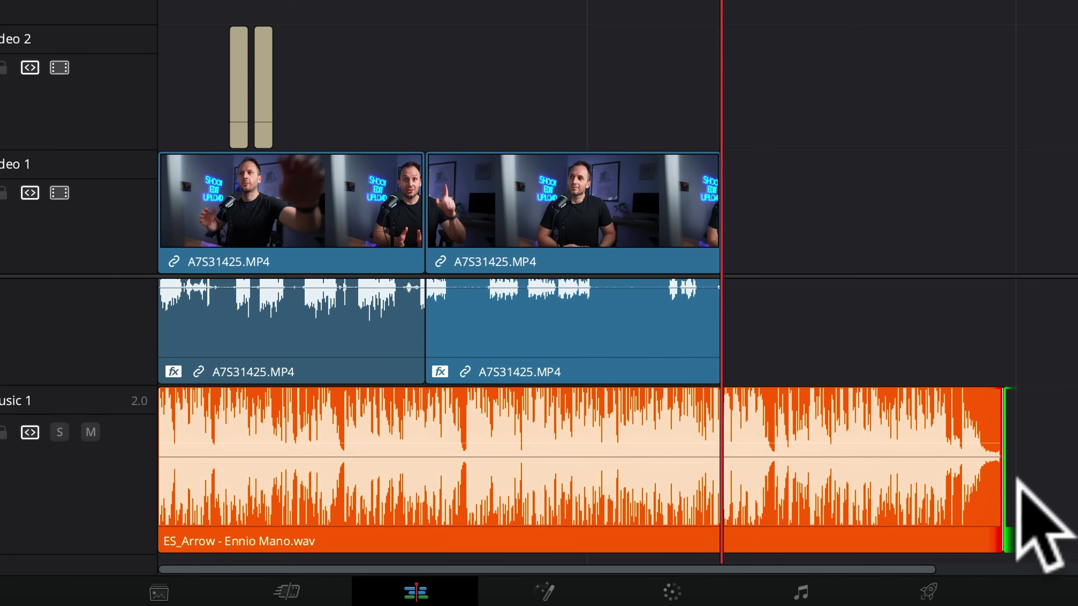
Switch to DaVinci Resolve, cut the middle section out of the ES_Arrow music clip and move its ending back to close the gap
{"action": "key", "text": "b"}
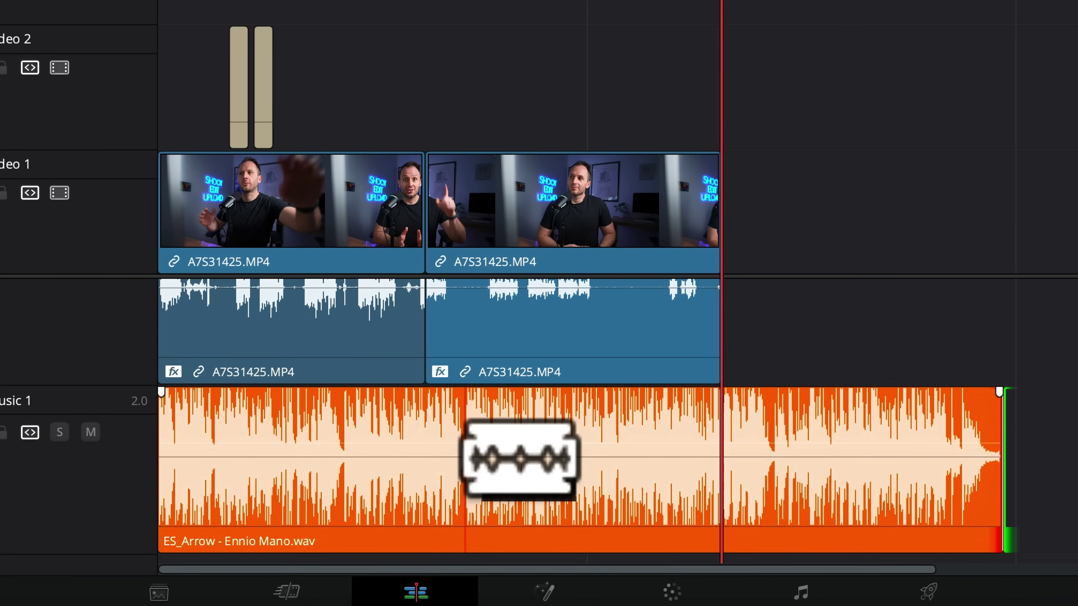
{"action": "left_click", "coordinate": [465, 459]}
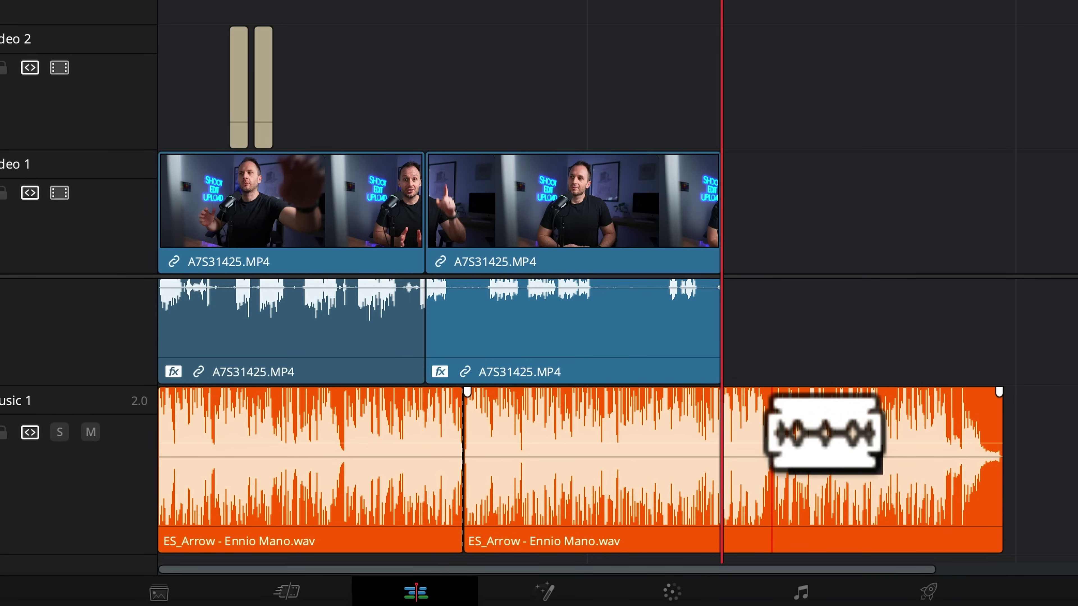
{"action": "left_click", "coordinate": [772, 459]}
{"action": "key", "text": "a"}
{"action": "left_click", "coordinate": [638, 446]}
{"action": "key", "text": "Delete"}
{"action": "left_click_drag", "start_coordinate": [840, 450], "coordinate": [594, 414]}
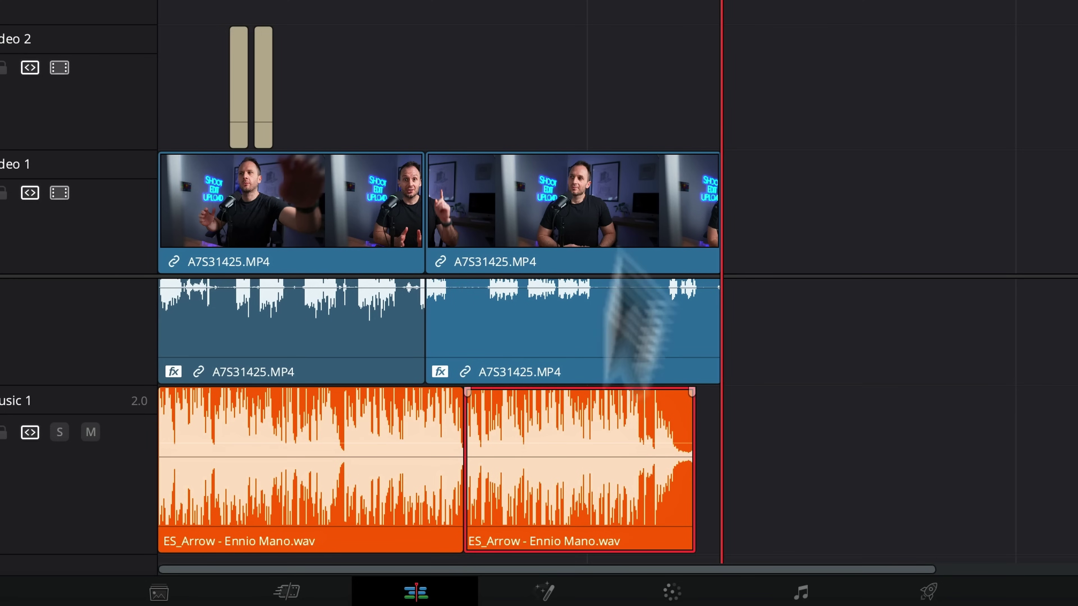
{"action": "mouse_move", "coordinate": [696, 1]}
{"action": "left_mouse_down"}
{"action": "mouse_move", "coordinate": [655, 1]}
{"action": "mouse_move", "coordinate": [685, 1]}
{"action": "mouse_move", "coordinate": [676, 1]}
{"action": "left_mouse_up"}
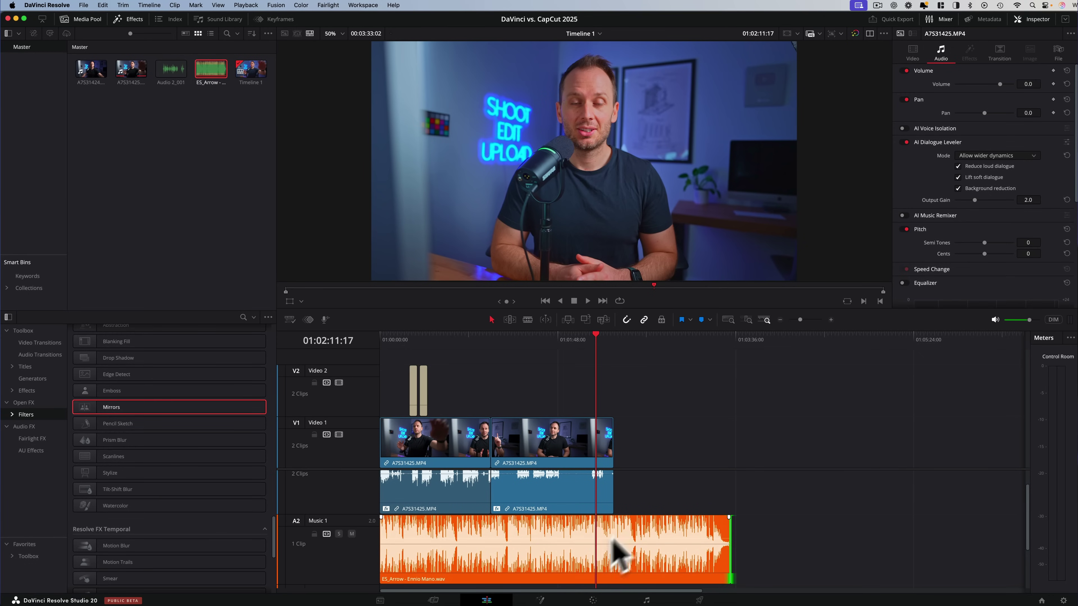
Enable Live Trim in the AI Music Editor for the ES_Arrow clip and shorten it to the end of the video clips
{"action": "left_click", "coordinate": [681, 527]}
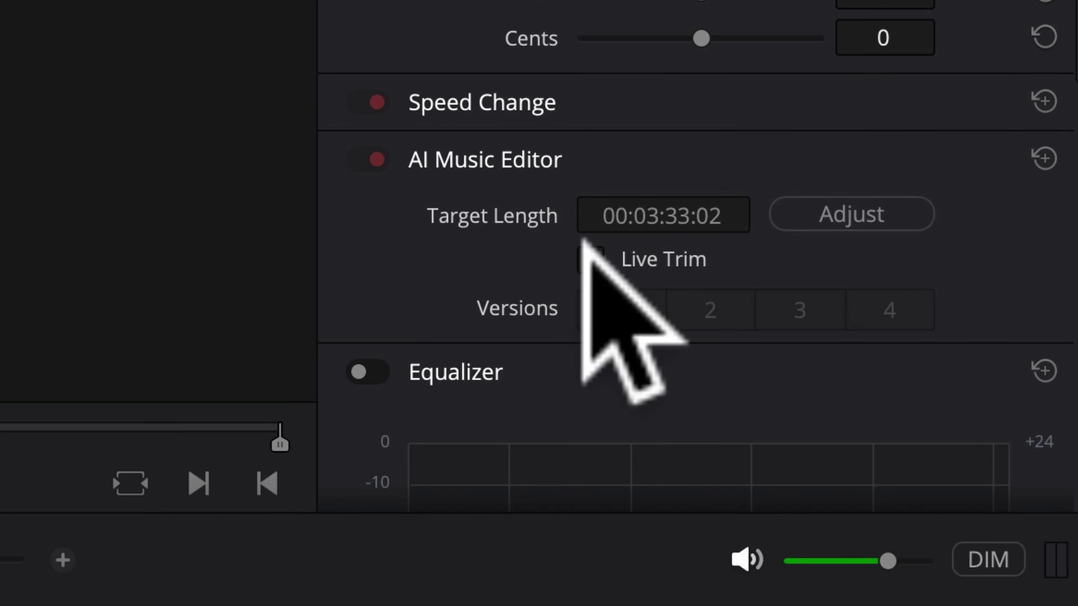
{"action": "left_click", "coordinate": [589, 257]}
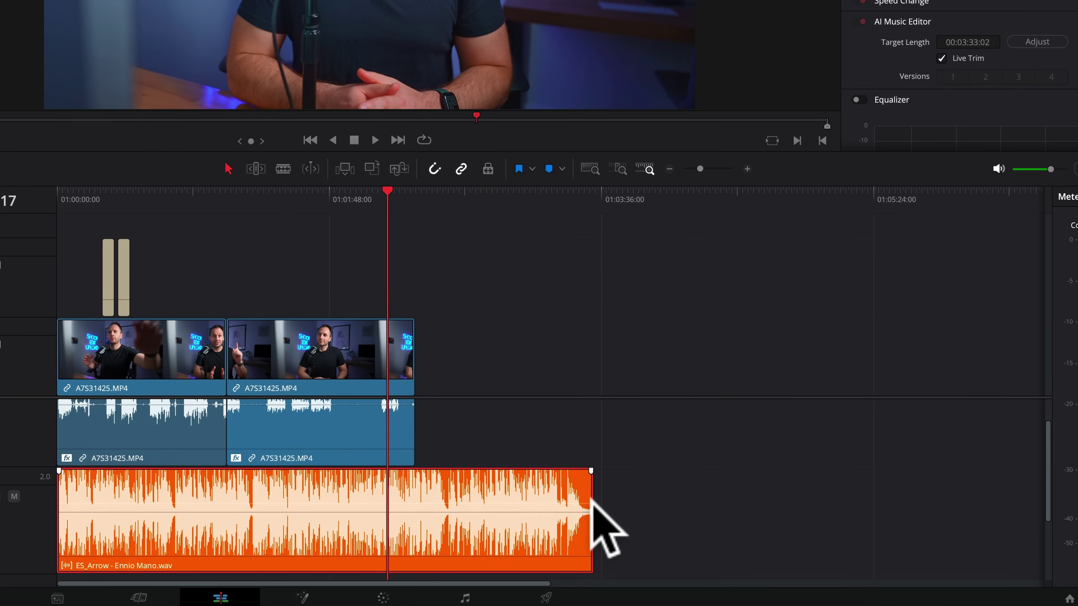
{"action": "left_click_drag", "start_coordinate": [591, 506], "coordinate": [415, 505]}
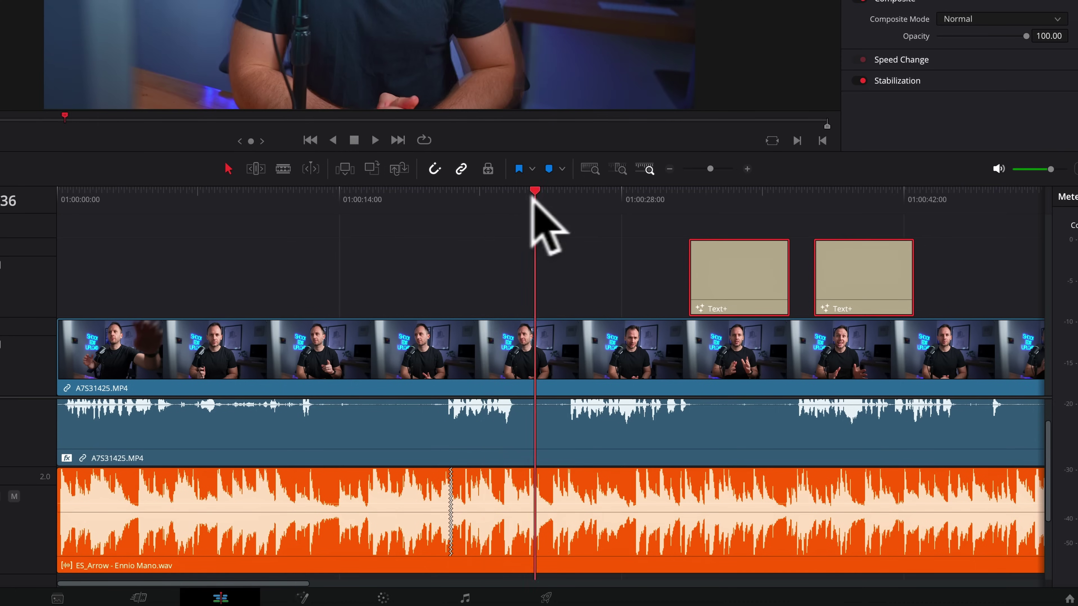
Play the music across the AI-generated edit point near the start of the timeline to check the transition
{"action": "left_click_drag", "start_coordinate": [531, 200], "coordinate": [437, 205]}
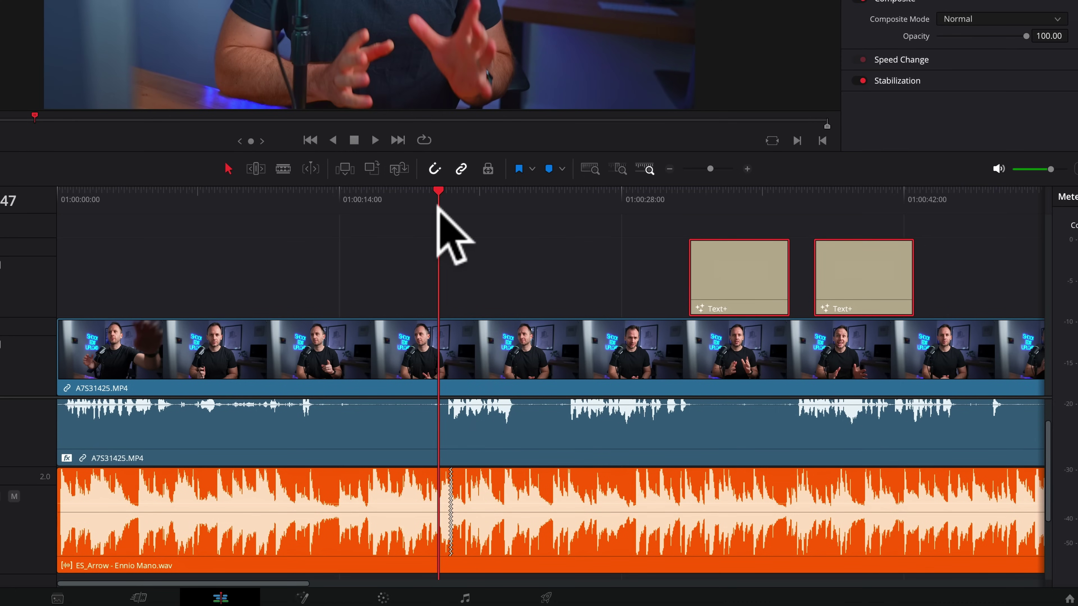
{"action": "key", "text": "ctrl+equal"}
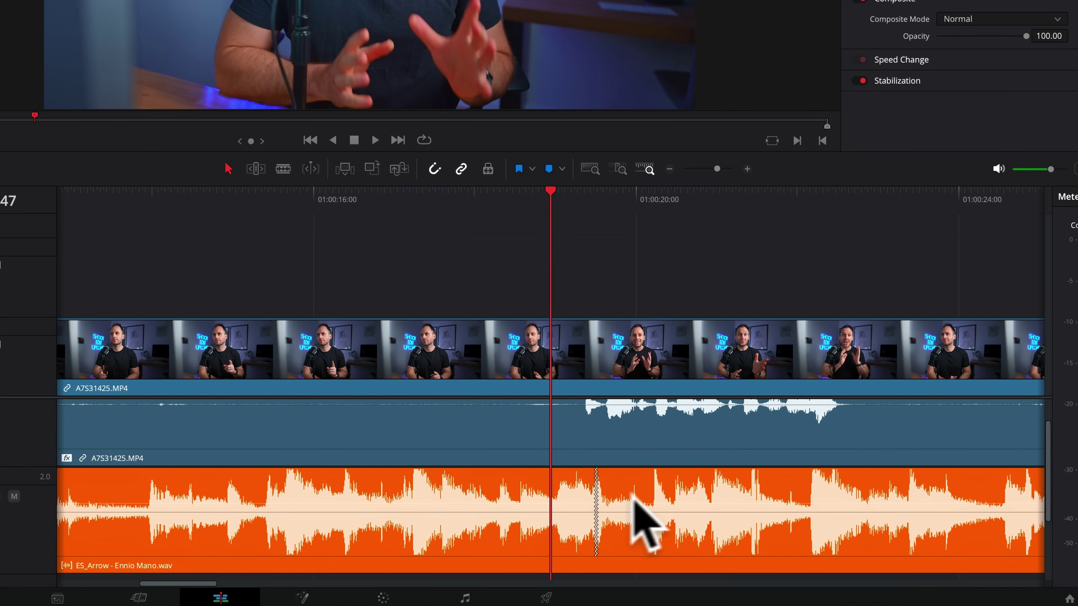
{"action": "key", "text": "ctrl+minus"}
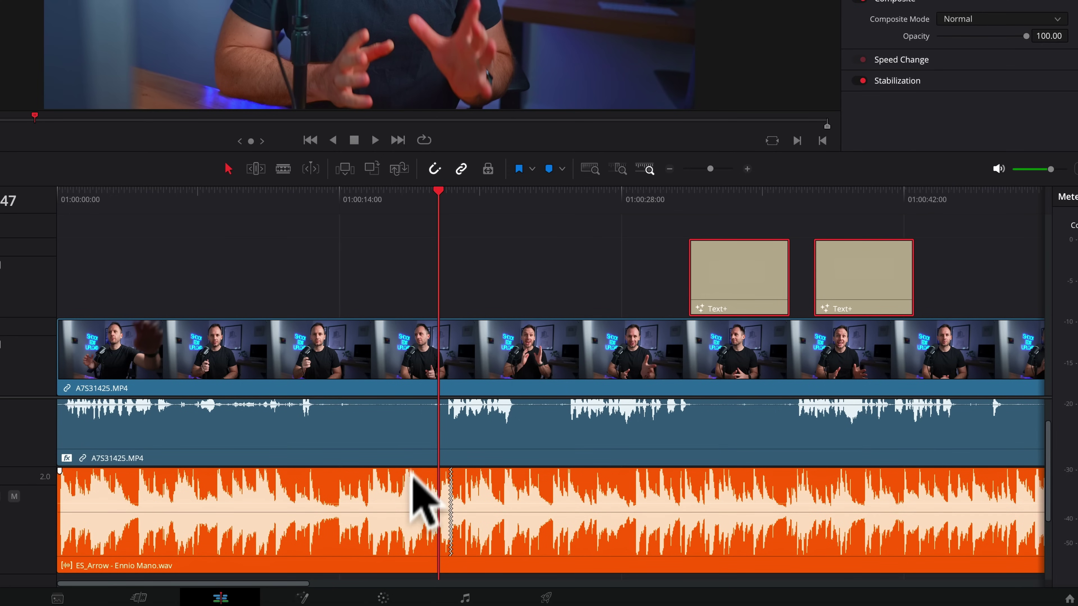
{"action": "left_click", "coordinate": [488, 502]}
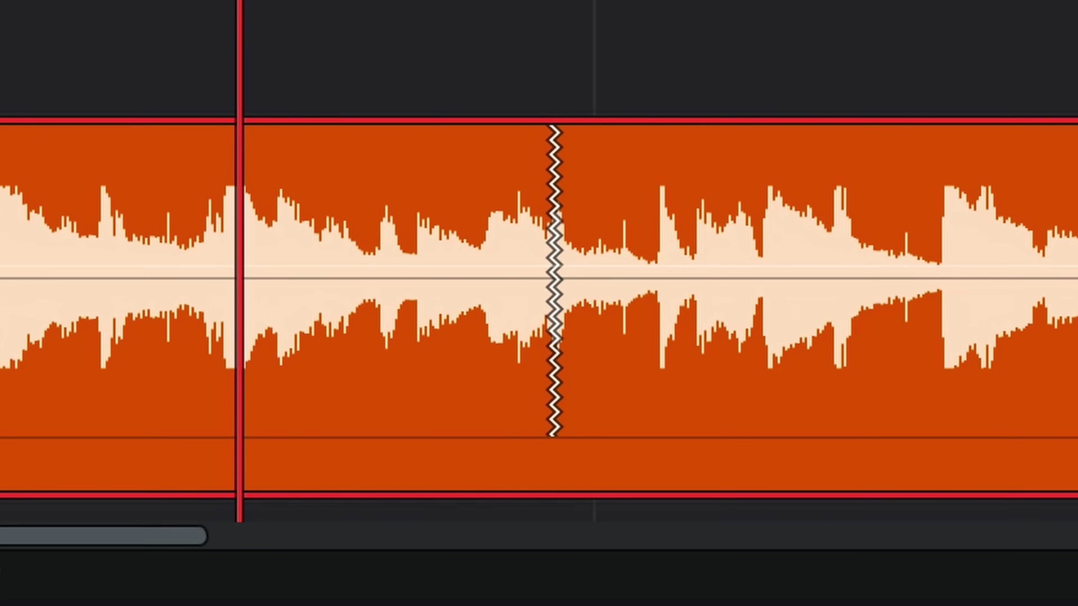
{"action": "key", "text": "space"}
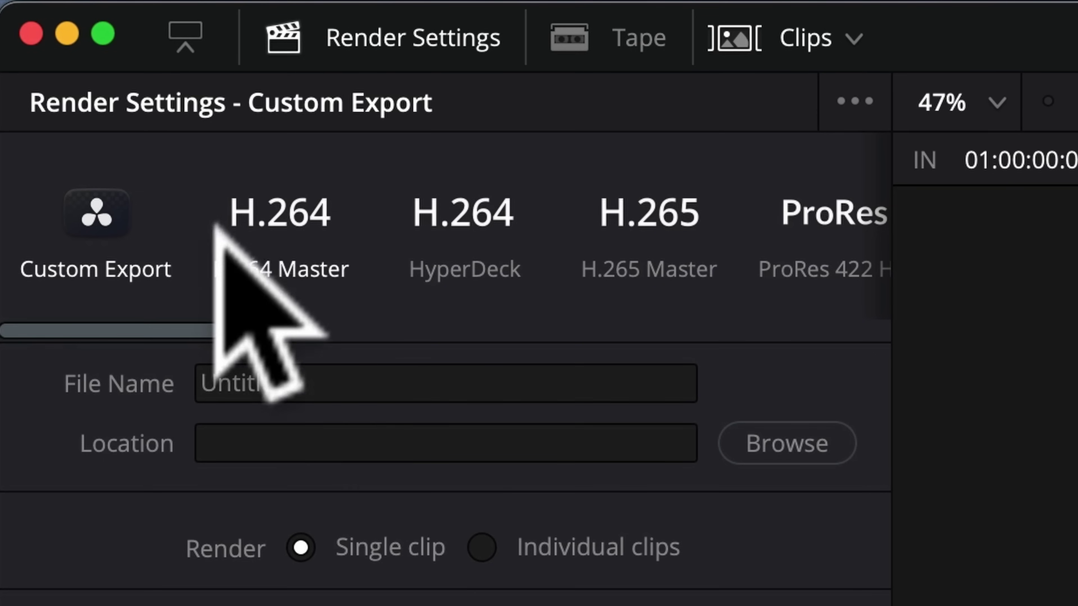
Look through the full range of render presets on the Deliver page, from Custom Export to Pro Tools
{"action": "scroll", "coordinate": [59, 64], "scroll_direction": "right", "scroll_amount": 5}
{"action": "scroll", "coordinate": [253, 220], "scroll_direction": "right", "scroll_amount": 10}
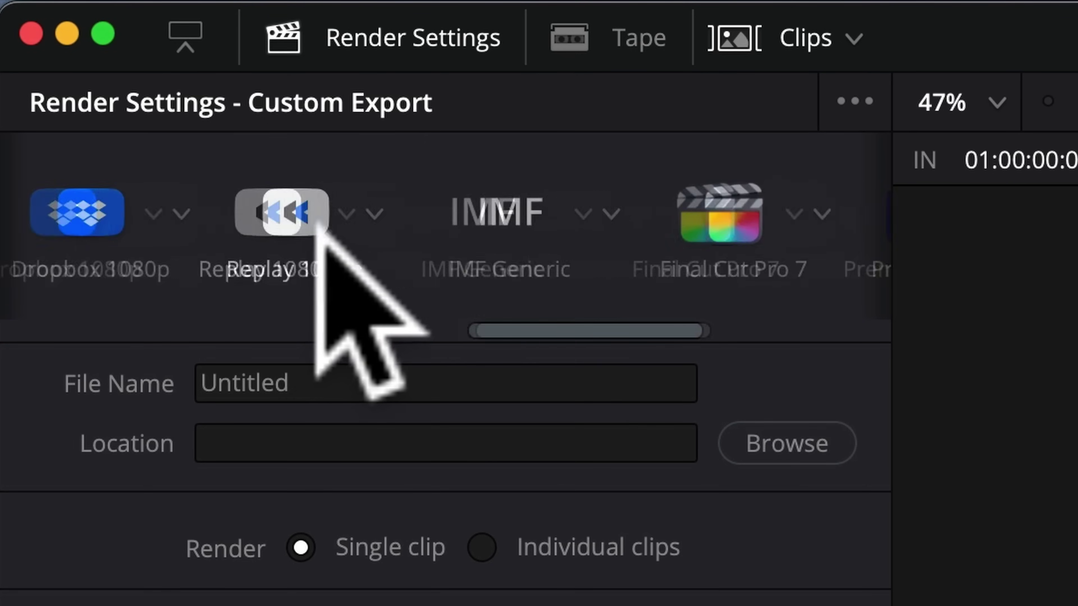
{"action": "scroll", "coordinate": [344, 248], "scroll_direction": "left", "scroll_amount": 15}
{"action": "scroll", "coordinate": [344, 237], "scroll_direction": "left", "scroll_amount": 3}
{"action": "scroll", "coordinate": [344, 241], "scroll_direction": "right", "scroll_amount": 20}
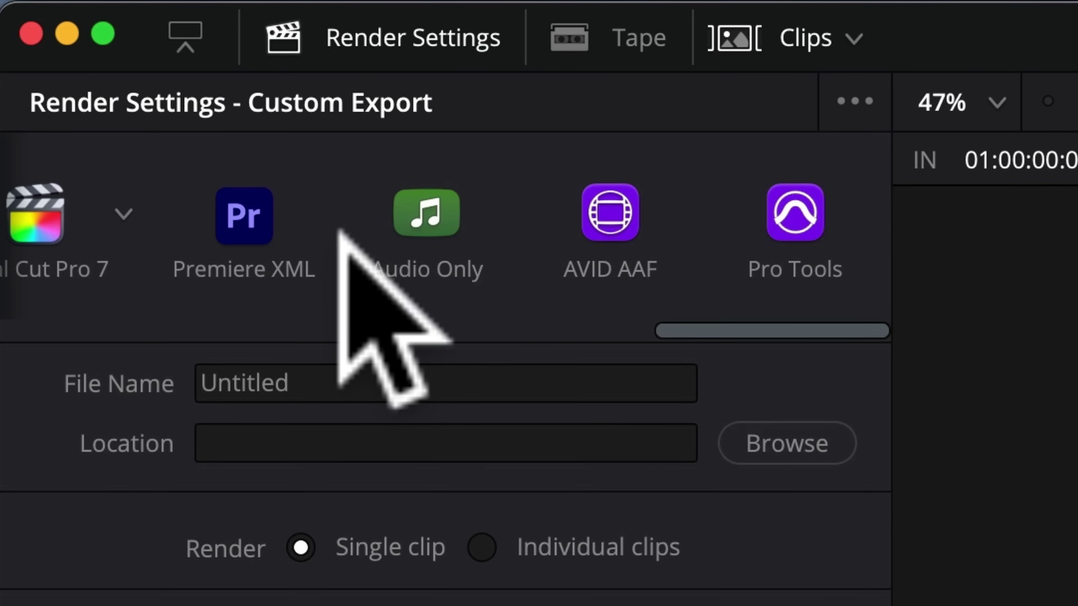
{"action": "scroll", "coordinate": [542, 241], "scroll_direction": "left", "scroll_amount": 20}
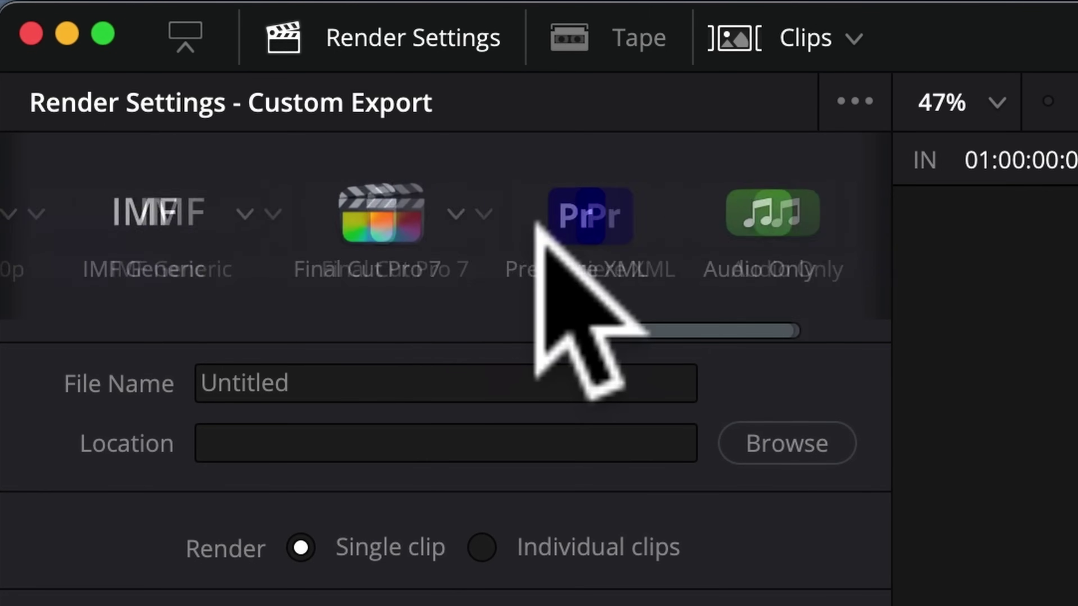
Try the ProRes 422 HQ and H.265 Master render presets, and choose the H.264 HyperDeck preset
{"action": "left_click", "coordinate": [810, 225]}
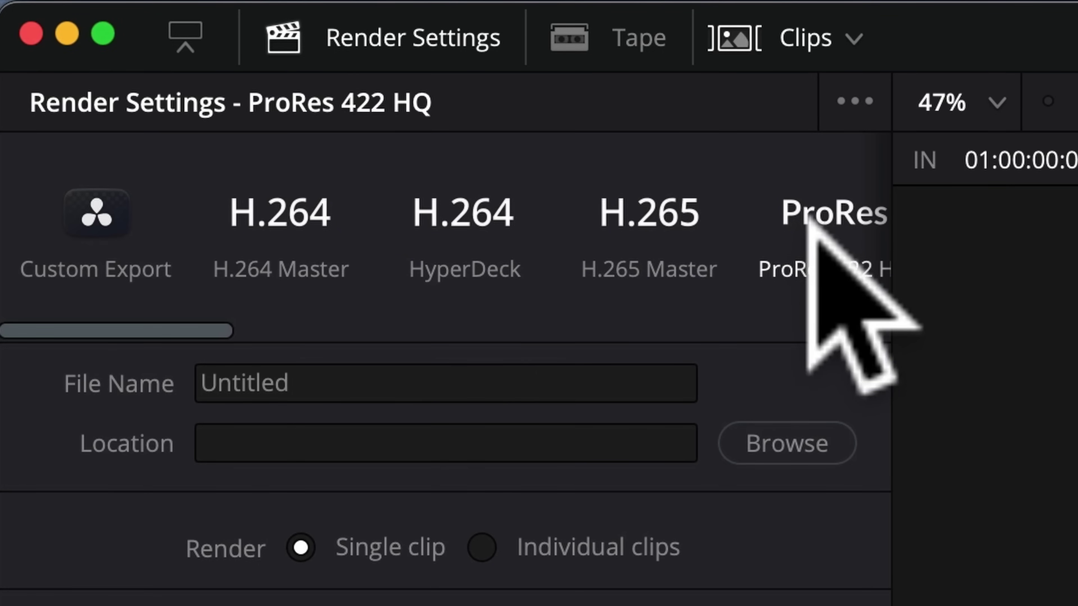
{"action": "left_click", "coordinate": [645, 282]}
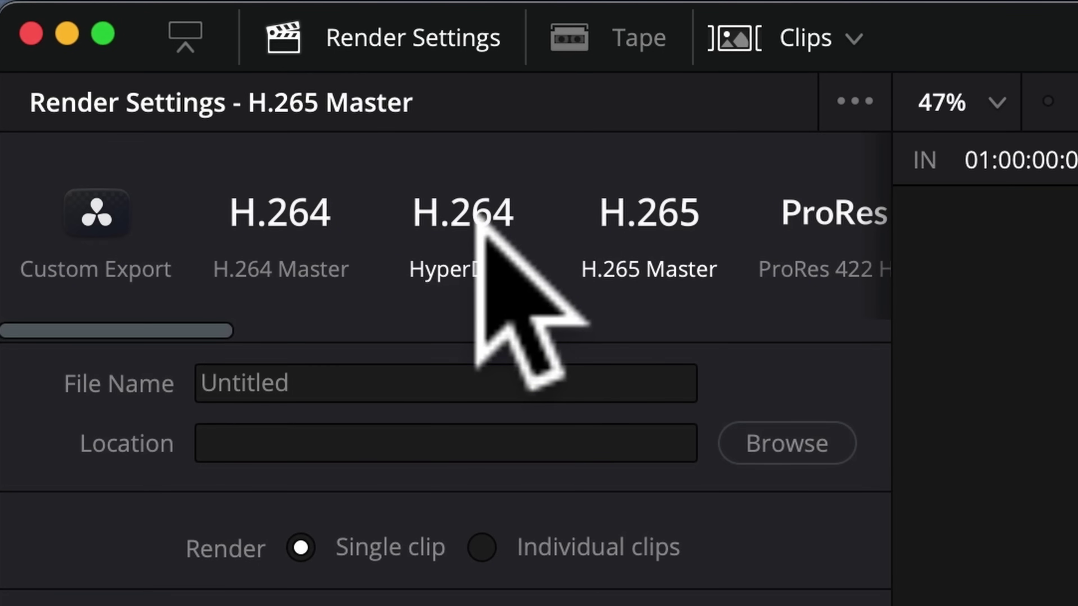
{"action": "left_click", "coordinate": [475, 206]}
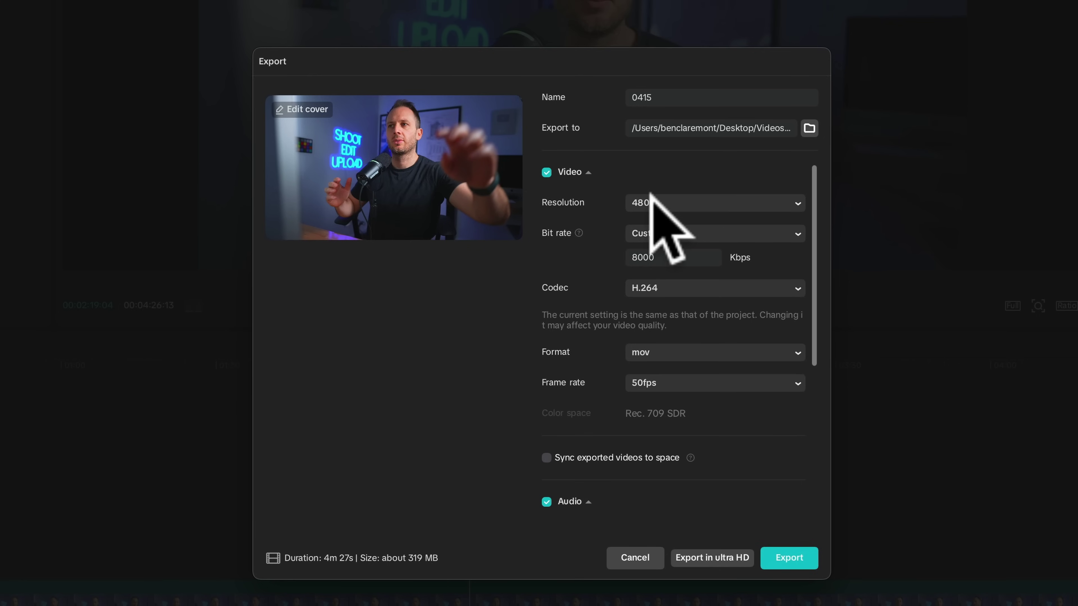
Switch to CapCut's Export dialog, set the resolution to 4K and review the bit rate and codec choices
{"action": "left_click", "coordinate": [650, 198]}
{"action": "left_click", "coordinate": [661, 302]}
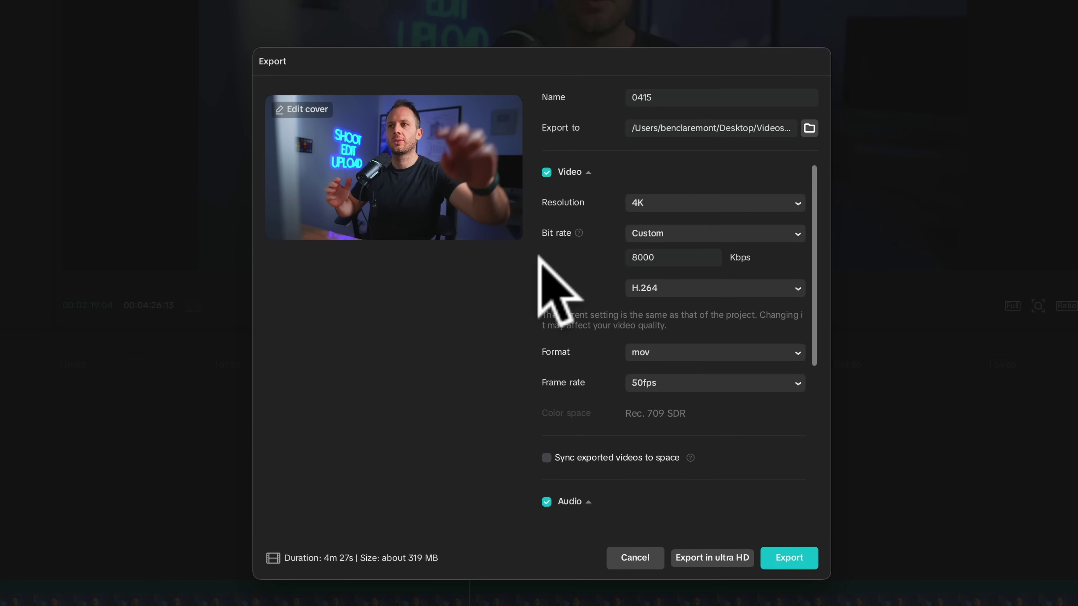
{"action": "left_click", "coordinate": [675, 235]}
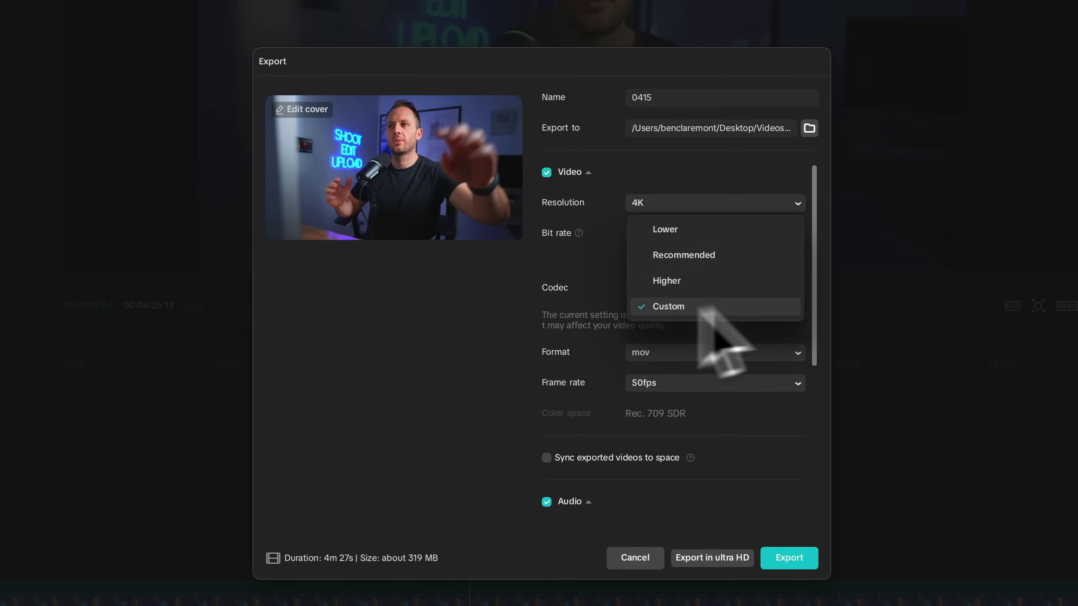
{"action": "left_click", "coordinate": [564, 258]}
{"action": "left_click", "coordinate": [688, 283]}
{"action": "scroll", "coordinate": [687, 286], "scroll_direction": "down", "scroll_amount": 1}
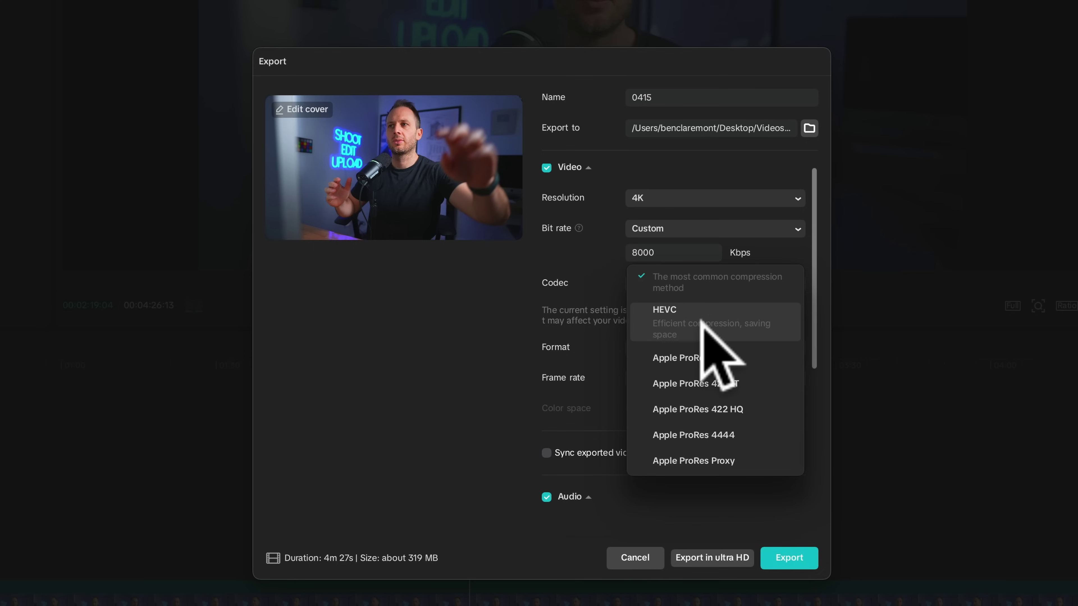
{"action": "scroll", "coordinate": [700, 314], "scroll_direction": "up", "scroll_amount": 1}
Turn off audio in the CapCut export and review the GIF and captions export options
{"action": "scroll", "coordinate": [534, 297], "scroll_direction": "down", "scroll_amount": 5}
{"action": "left_click", "coordinate": [546, 256]}
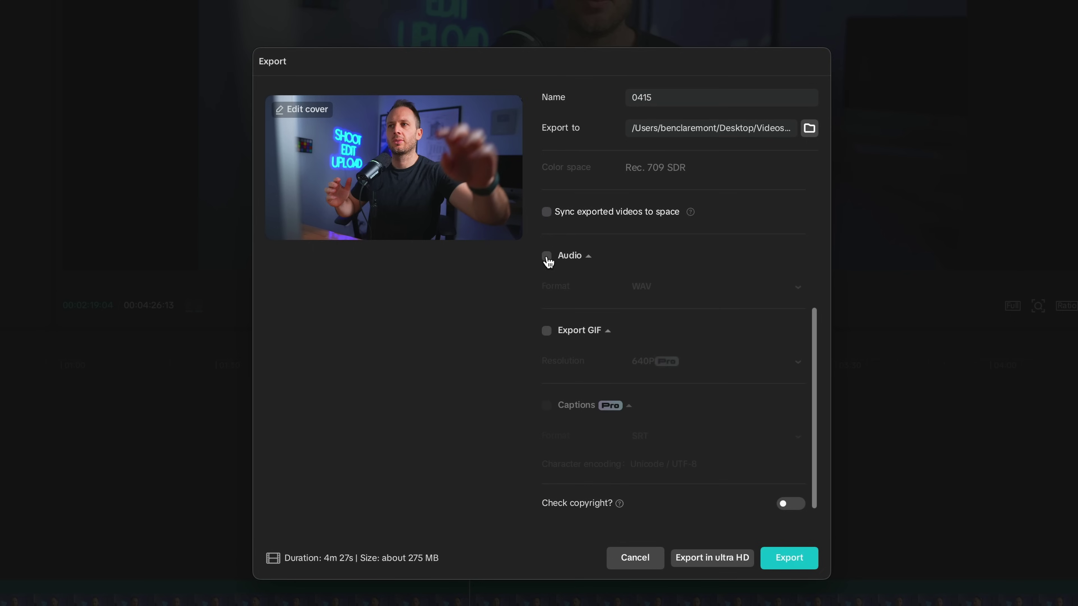
{"action": "left_click", "coordinate": [547, 256]}
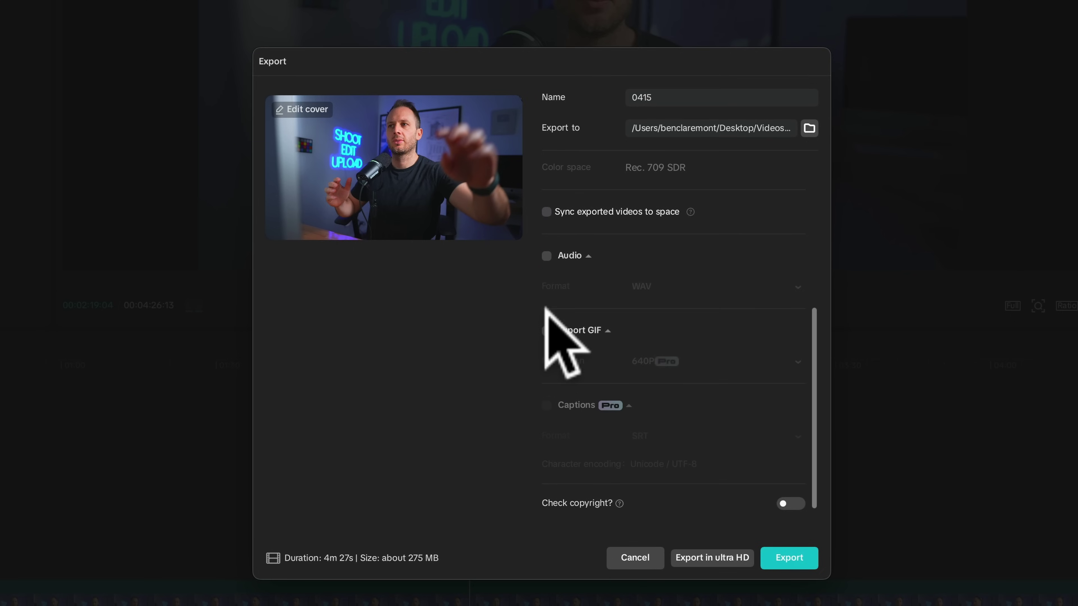
{"action": "scroll", "coordinate": [543, 298], "scroll_direction": "up", "scroll_amount": 5}
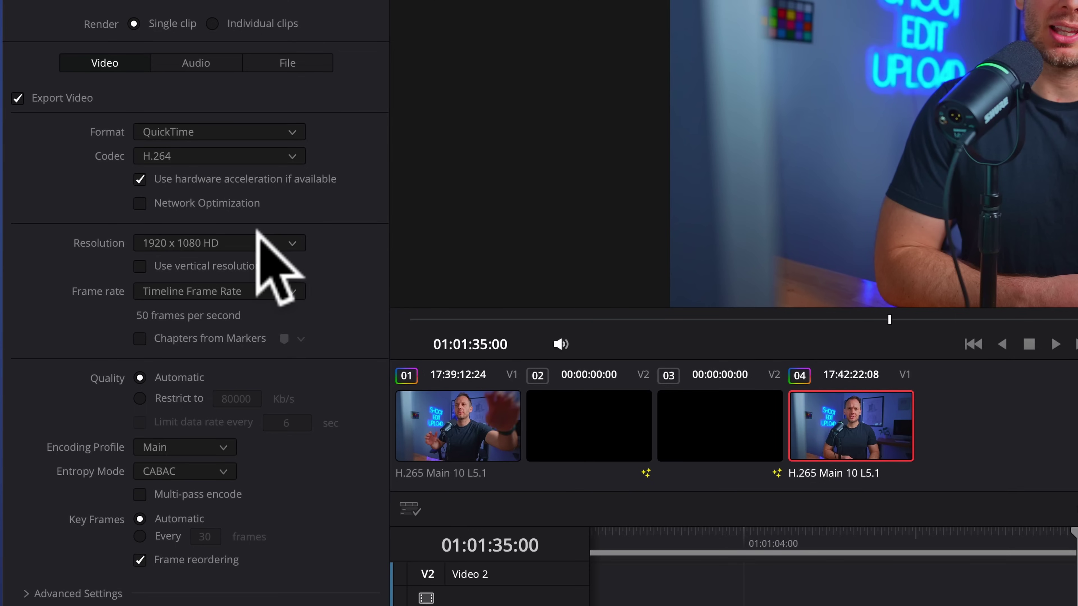
Switch to DaVinci Resolve's render settings and examine the available resolutions, quality options and Advanced Settings
{"action": "left_click", "coordinate": [260, 241]}
{"action": "scroll", "coordinate": [236, 306], "scroll_direction": "down", "scroll_amount": 8}
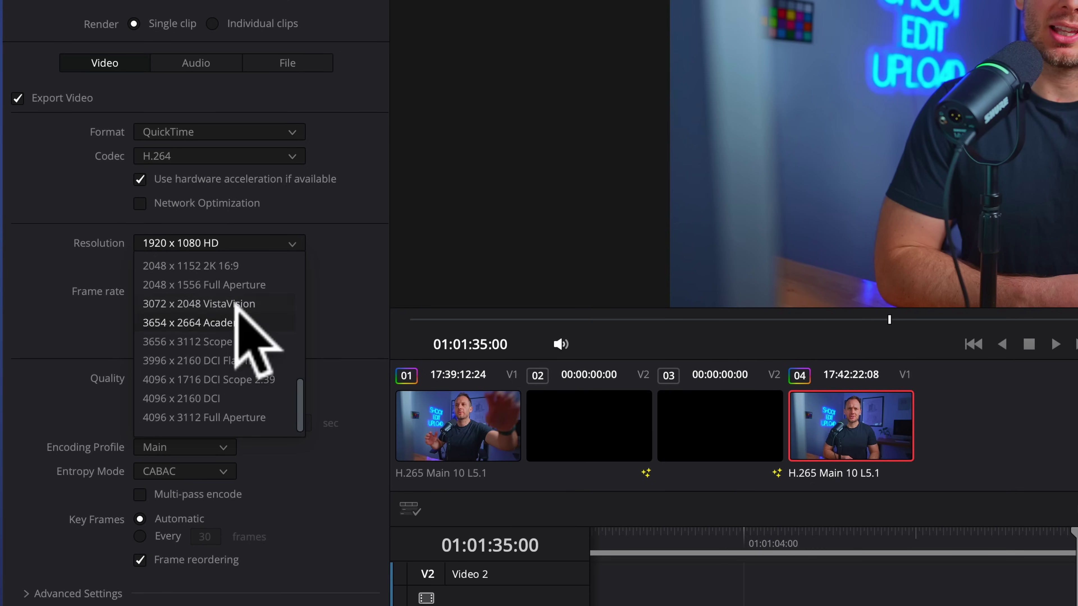
{"action": "scroll", "coordinate": [225, 321], "scroll_direction": "up", "scroll_amount": 5}
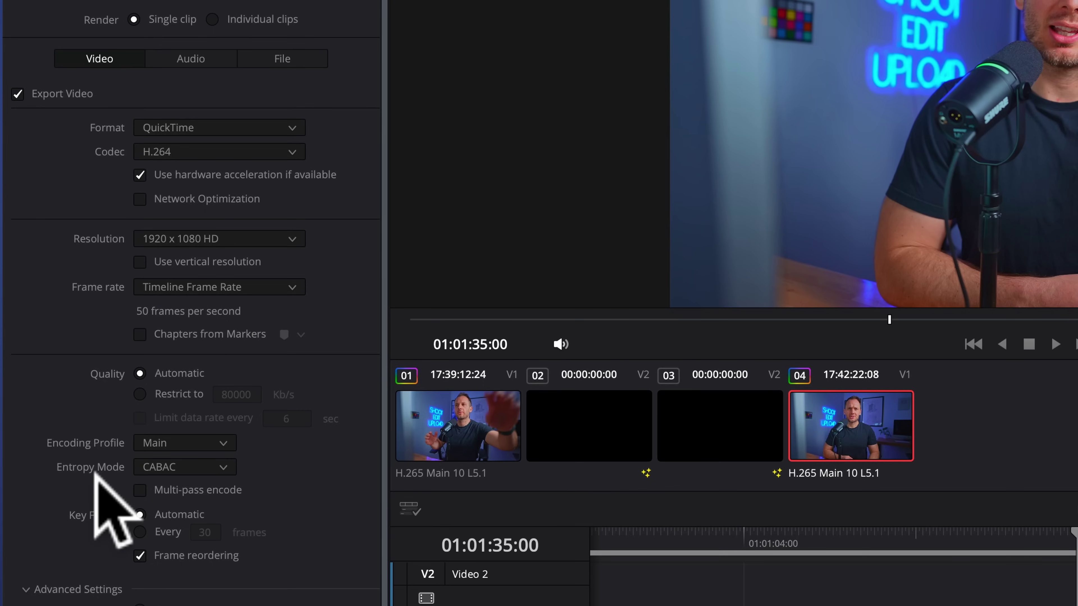
{"action": "scroll", "coordinate": [95, 472], "scroll_direction": "down", "scroll_amount": 10}
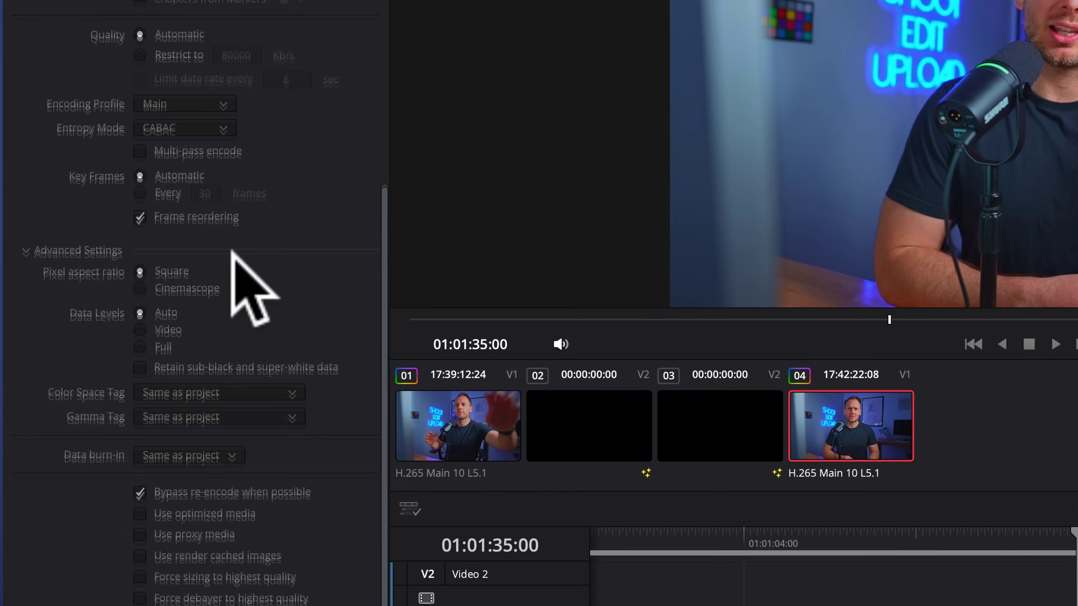
Set the video codec to H.265 in the render settings
{"action": "scroll", "coordinate": [232, 251], "scroll_direction": "up", "scroll_amount": 10}
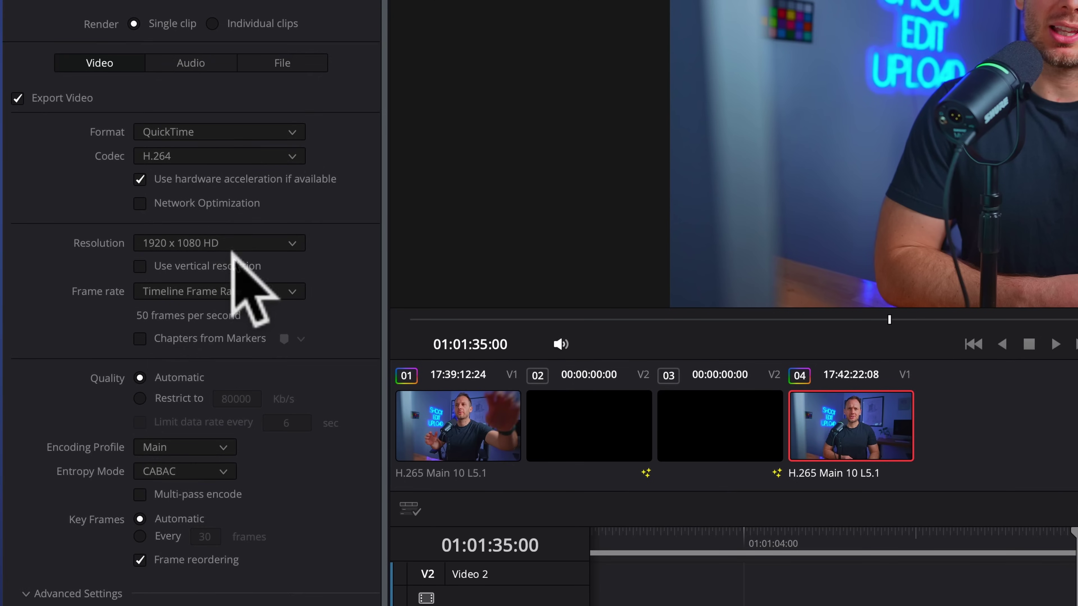
{"action": "left_click", "coordinate": [210, 154]}
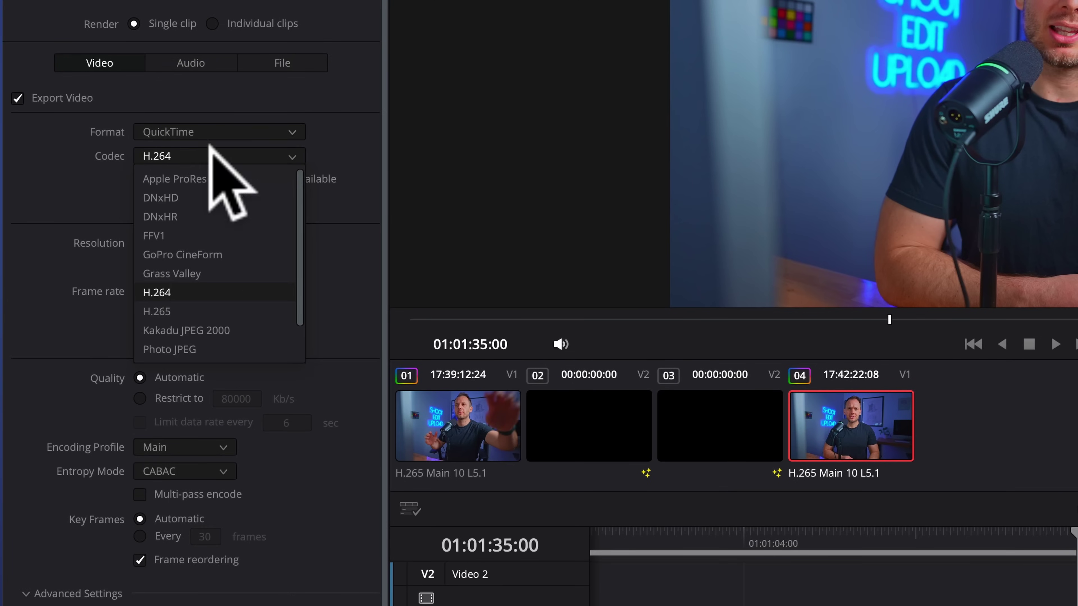
{"action": "left_click", "coordinate": [192, 310]}
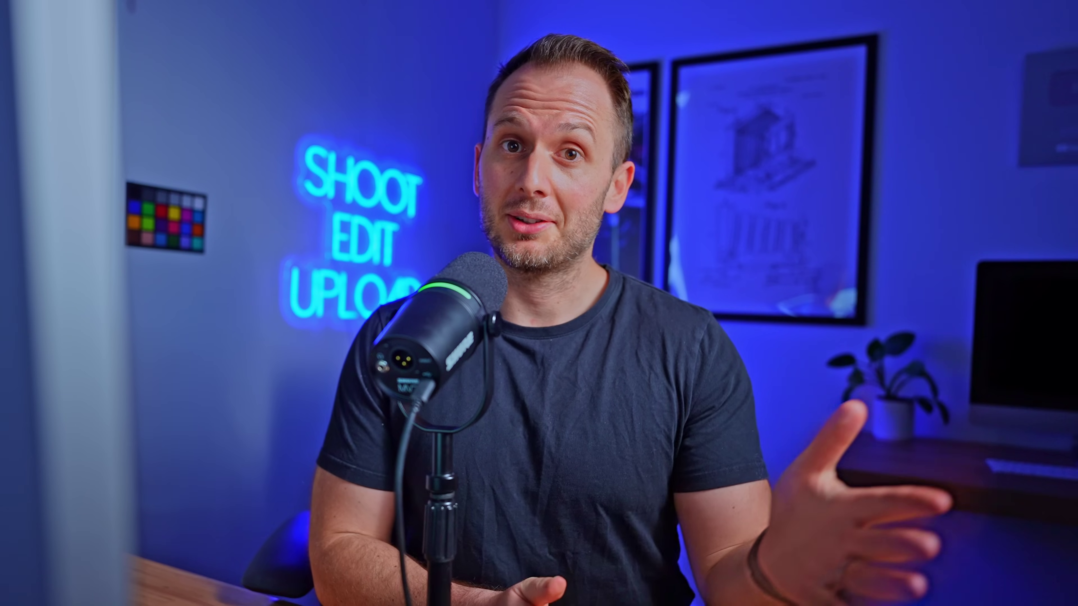